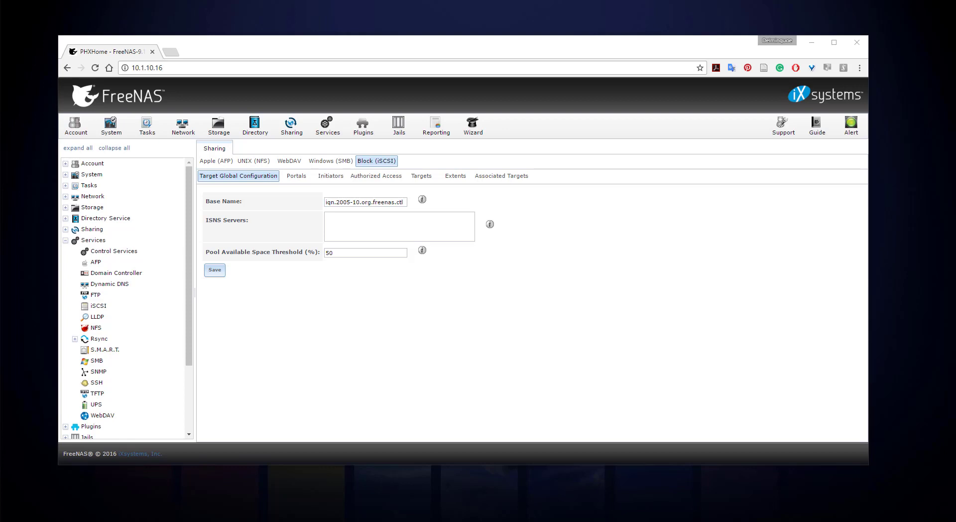
Open File Explorer to AntiMatterPHX's drives, including New Volume (Z:), then bring FreeNAS back in front.
key("super+e")
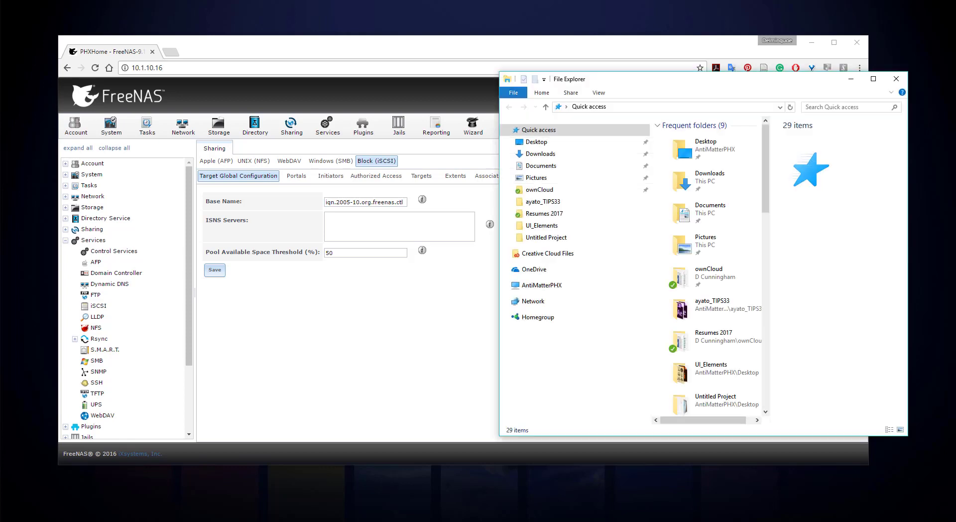
left_click(505, 301)
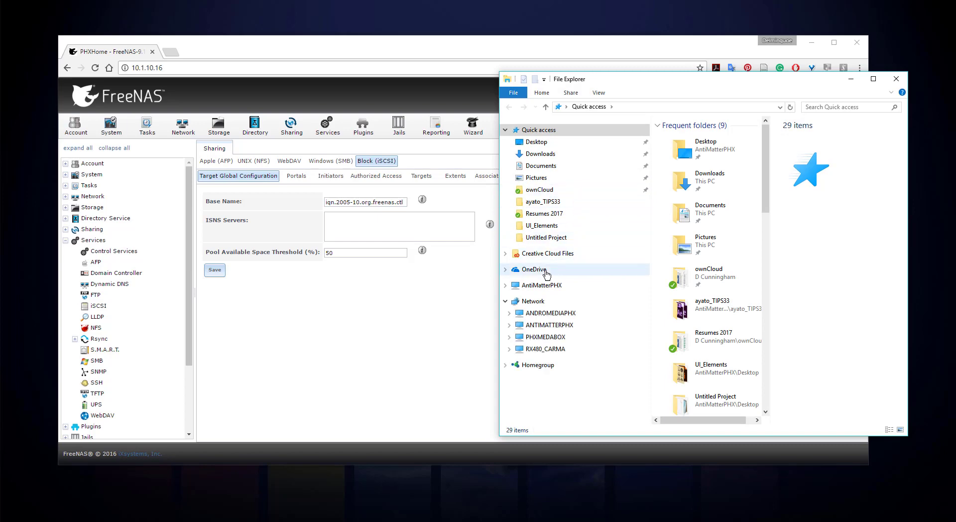
left_click(535, 287)
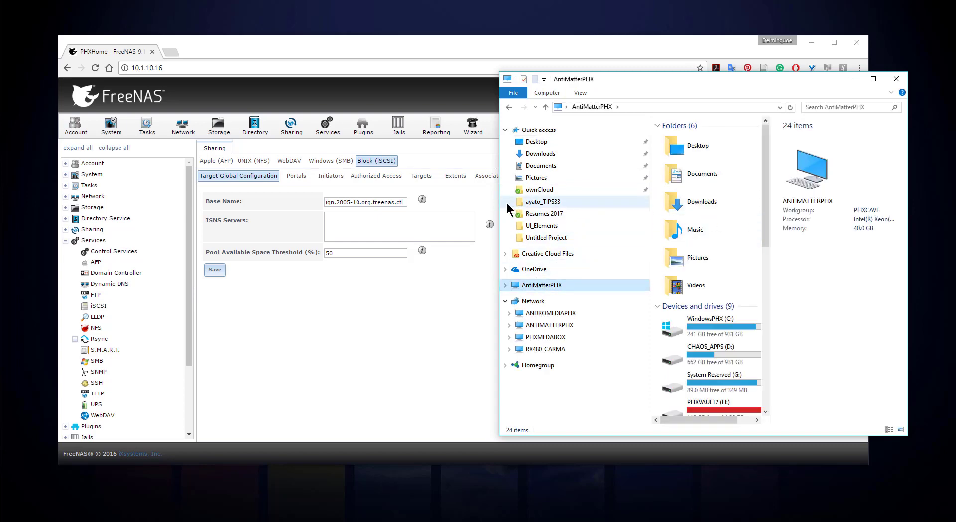
left_click_drag(497, 202, 160, 202)
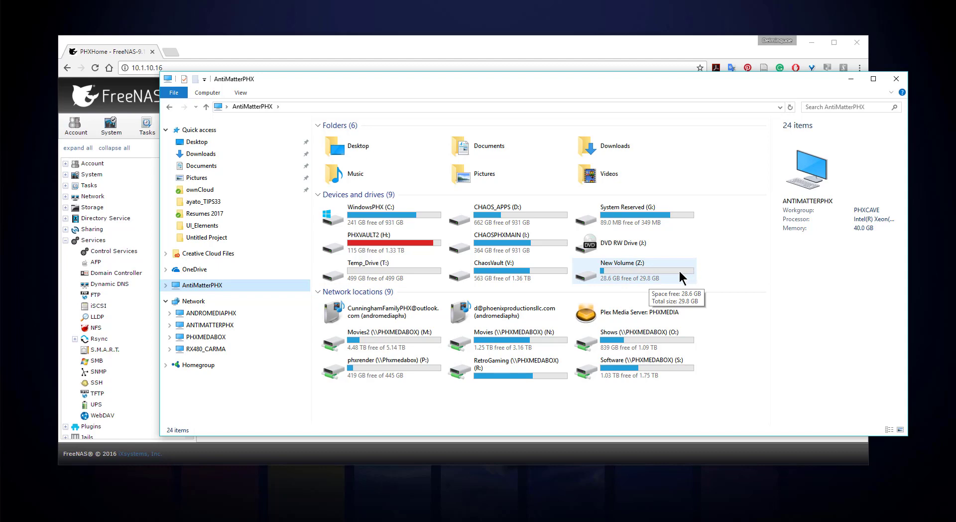
left_click_drag(399, 82, 409, 150)
left_click(460, 44)
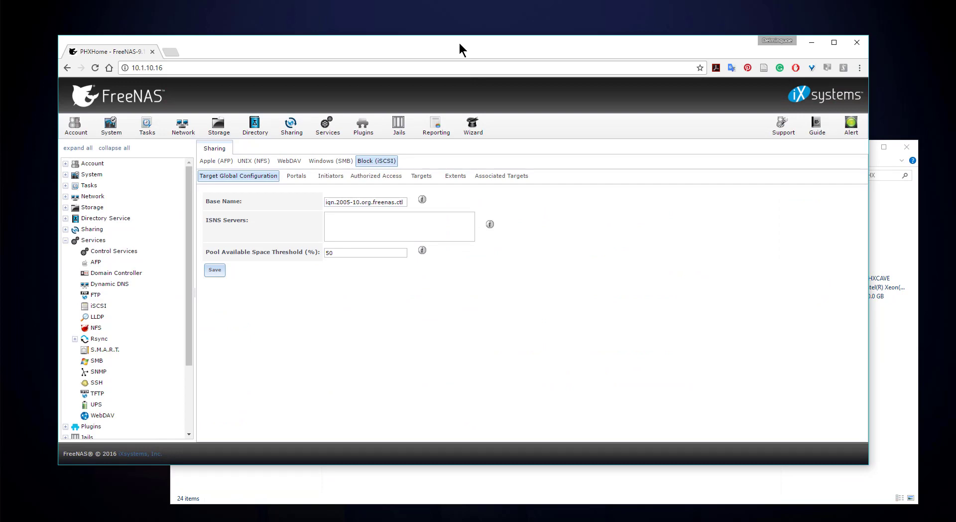
Collapse Services in the FreeNAS tree, dismiss the Freelancer.com notification and close Outlook.
left_click(65, 240)
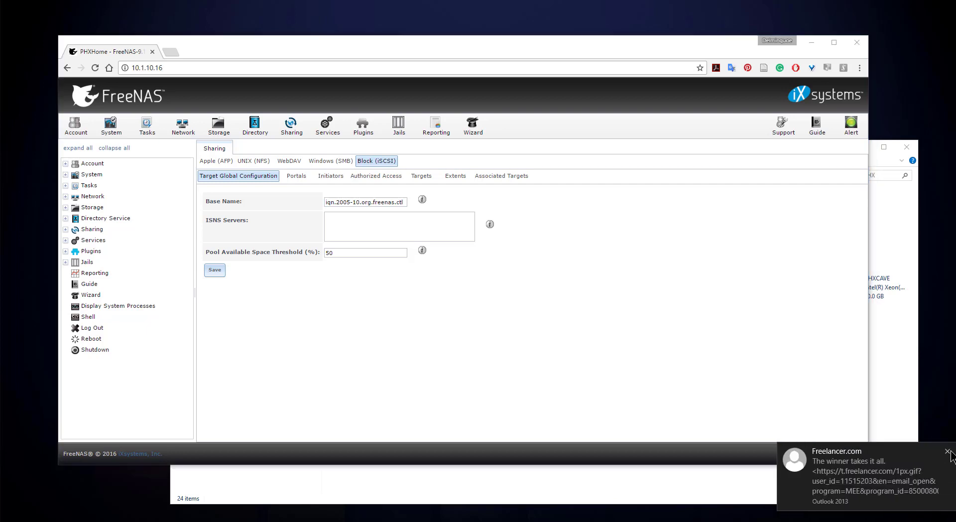
left_click(947, 451)
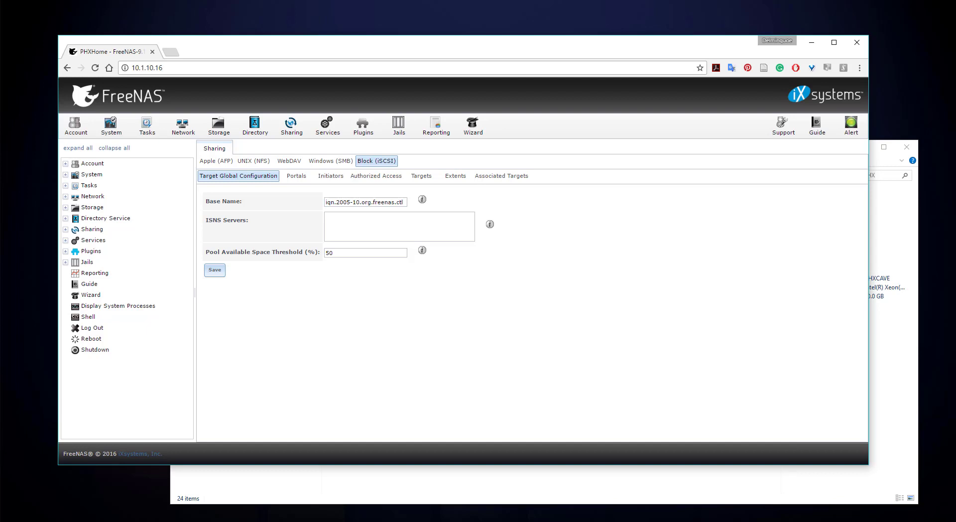
right_click(429, 521)
left_click(443, 516)
Bring the File Explorer window showing New Volume (Z:) with 28.6 GB free back in front.
left_click(884, 397)
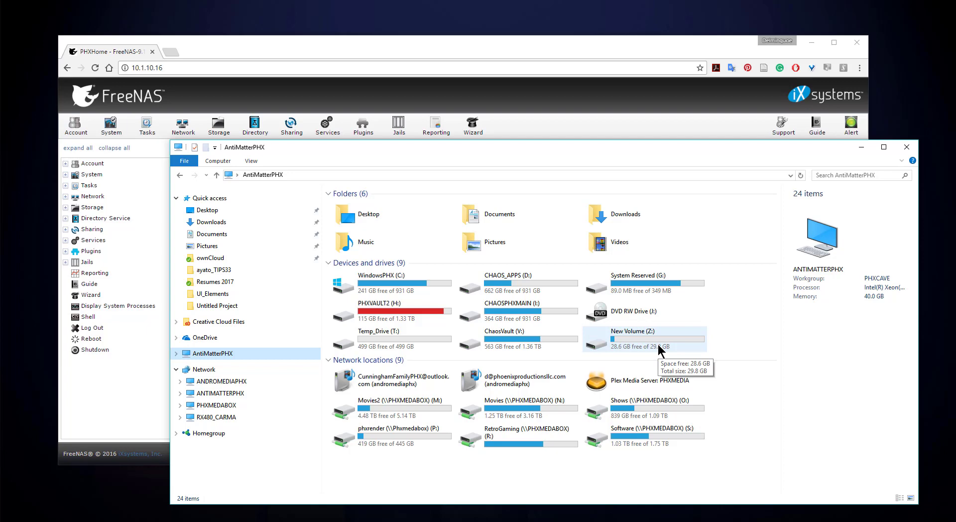
Create 'New Microsoft Word Document.docx' on New Volume (Z:) with its default name and open it.
double_click(632, 333)
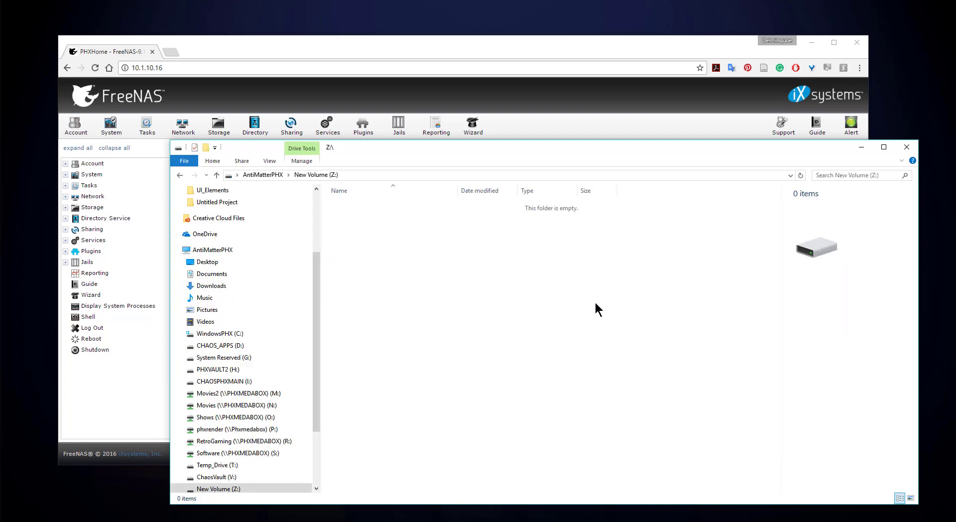
right_click(570, 300)
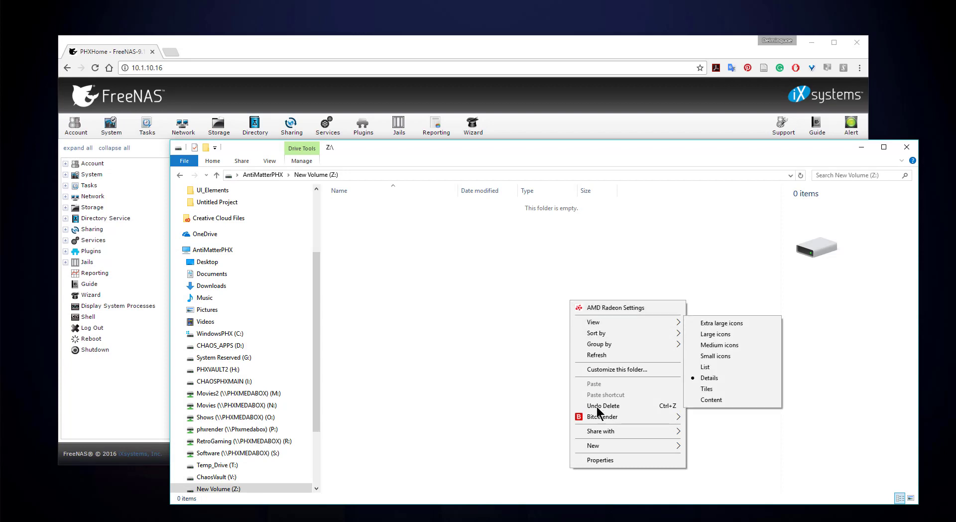
mouse_move(604, 448)
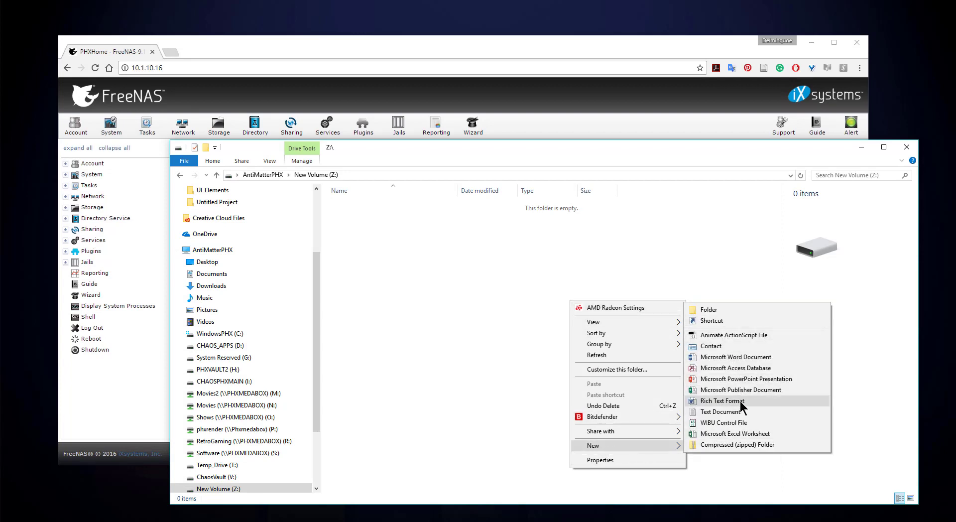
left_click(741, 358)
left_click(441, 296)
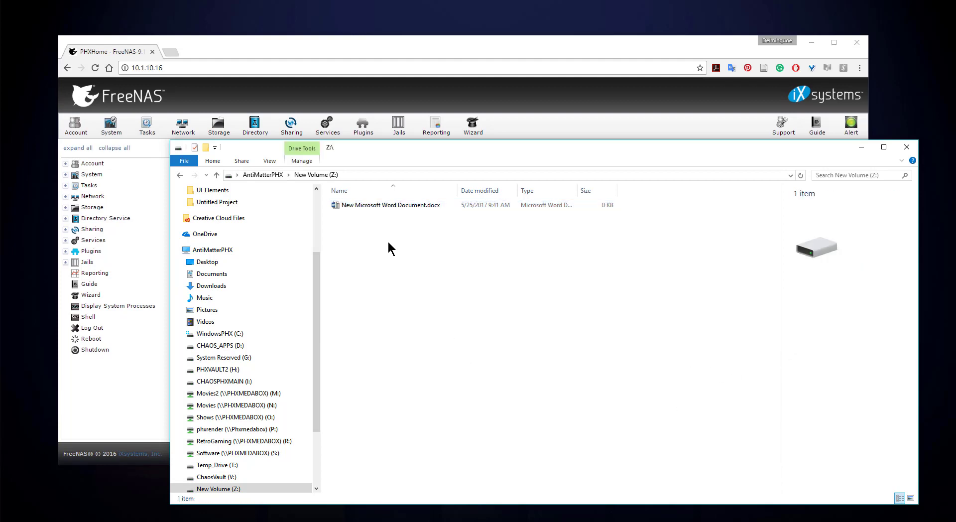
double_click(377, 208)
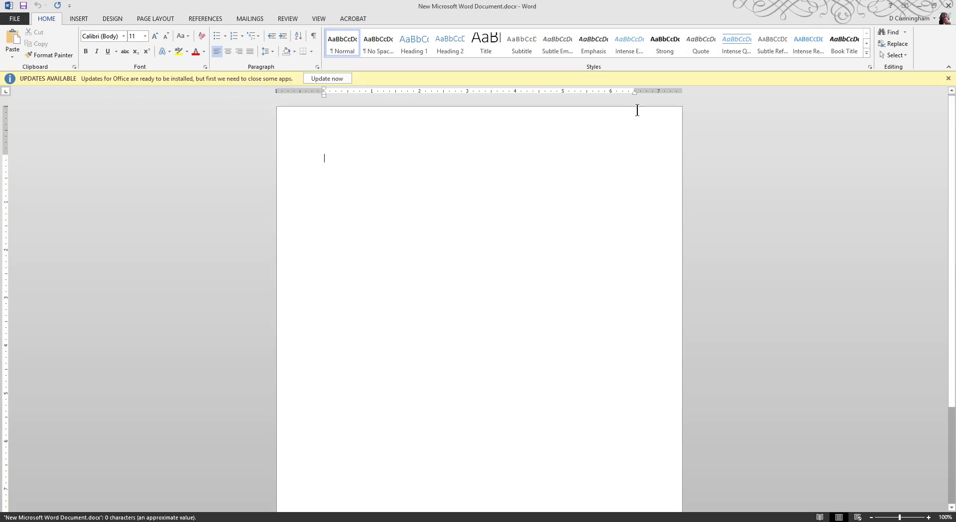
Close the CoverLetterUX document and the blank new Word document, revealing Explorer.
double_click(664, 7)
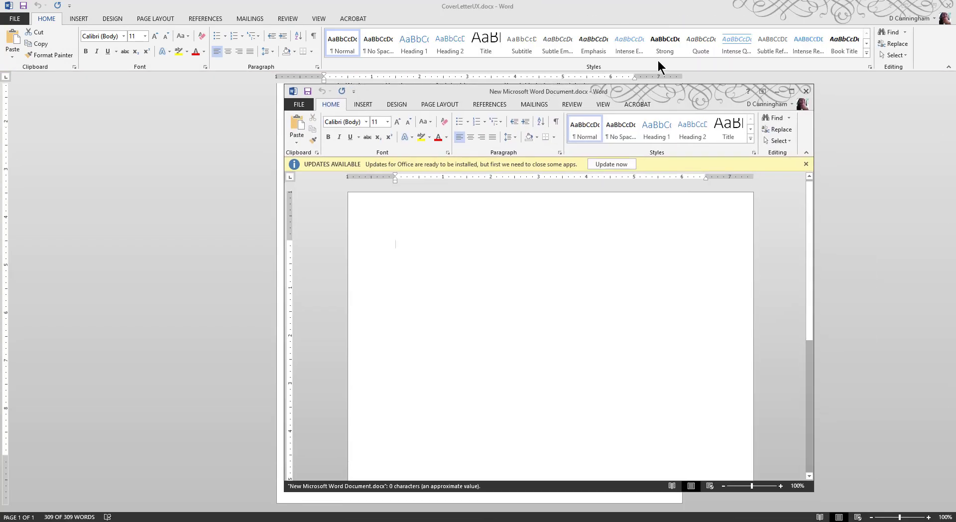
left_click(941, 7)
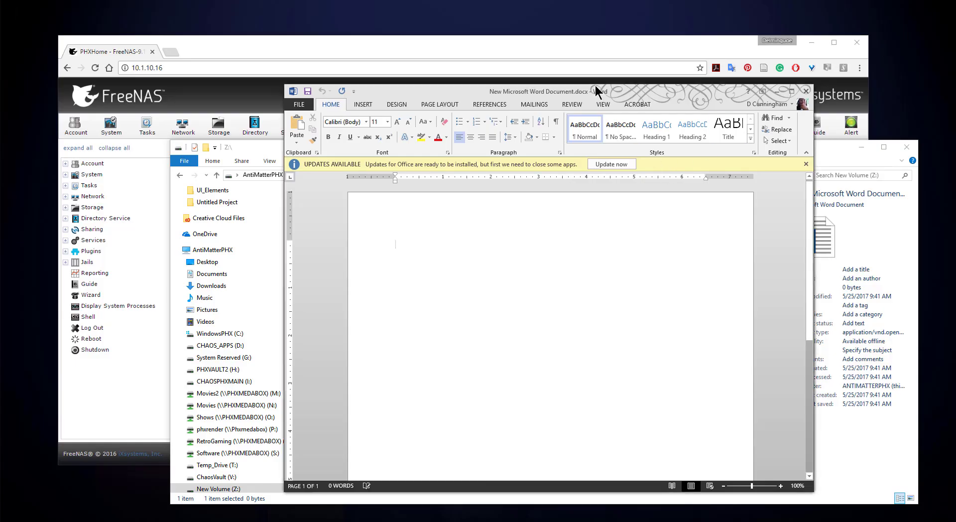
left_click_drag(596, 91, 694, 87)
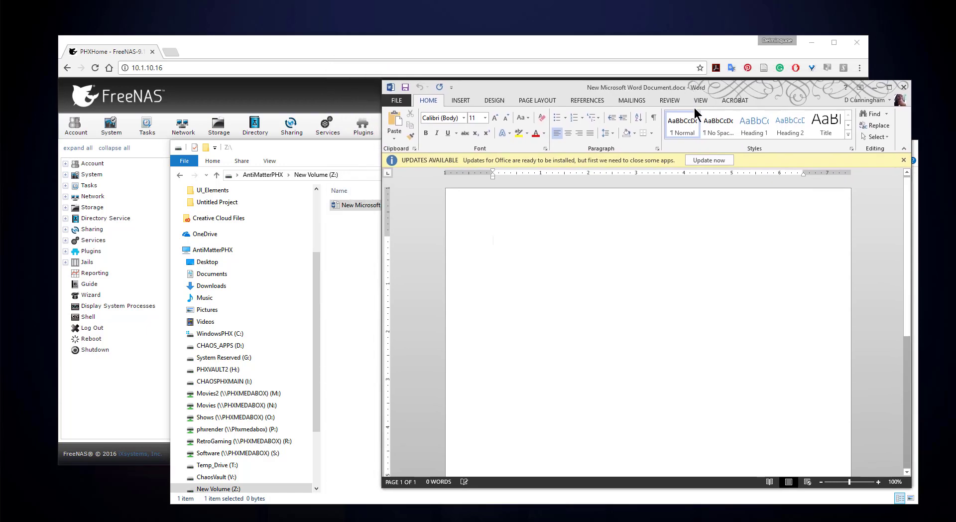
left_click(903, 87)
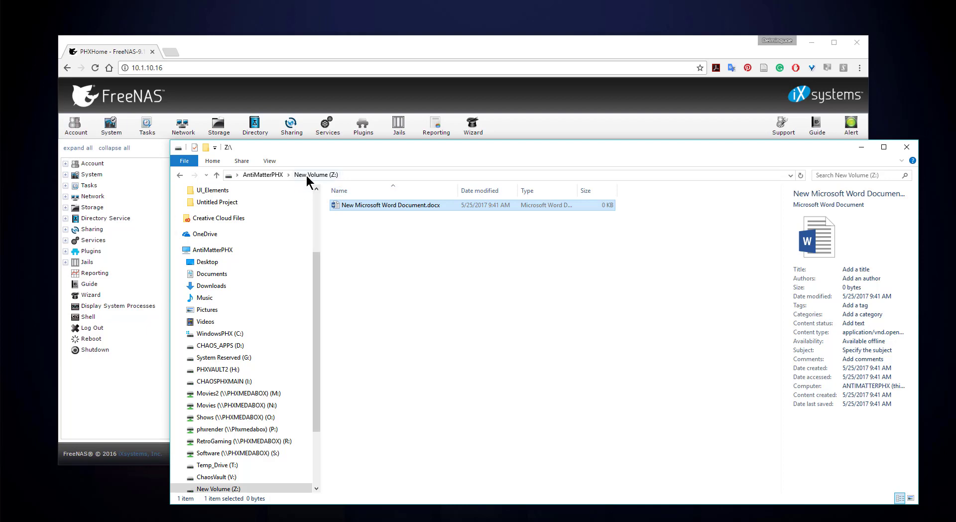
Open New Volume (Z:) to confirm the new .docx is there, then return to the drives overview.
left_click(217, 176)
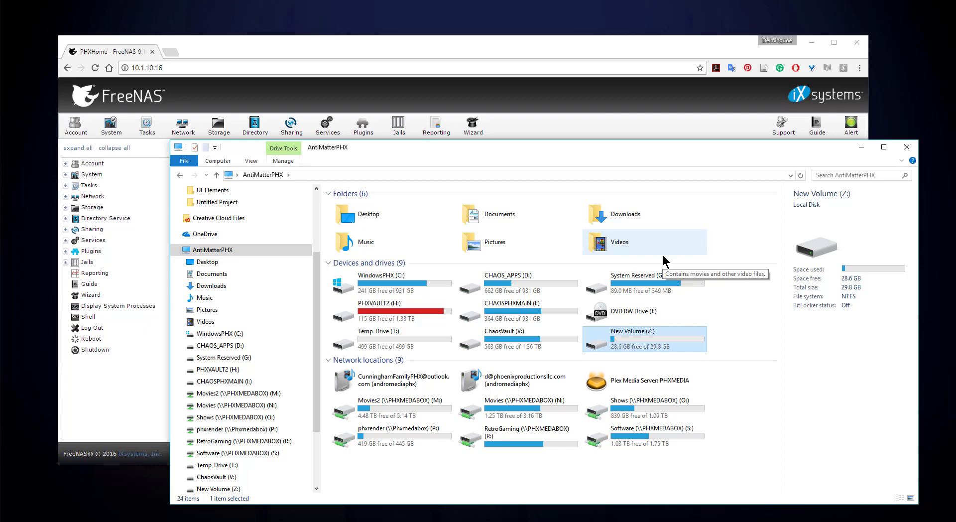
left_click(655, 405)
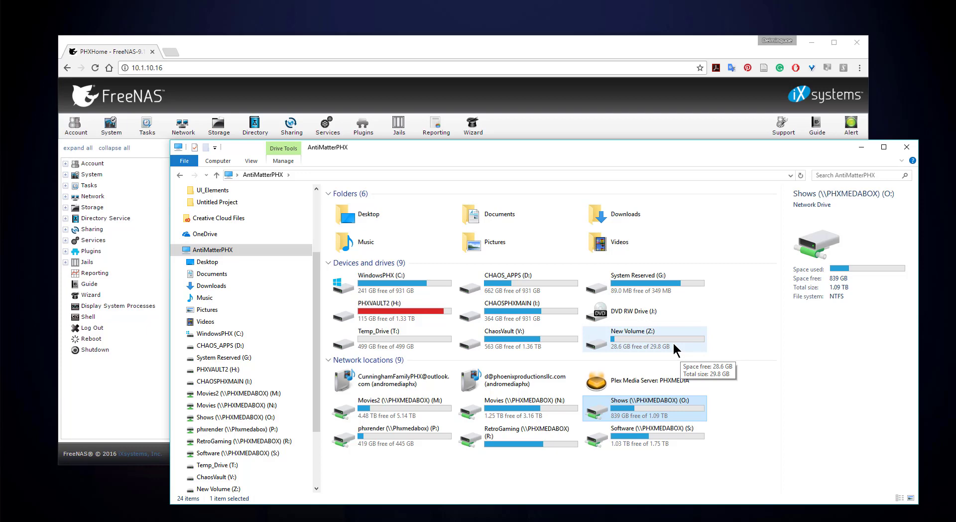
left_click(672, 347)
double_click(669, 340)
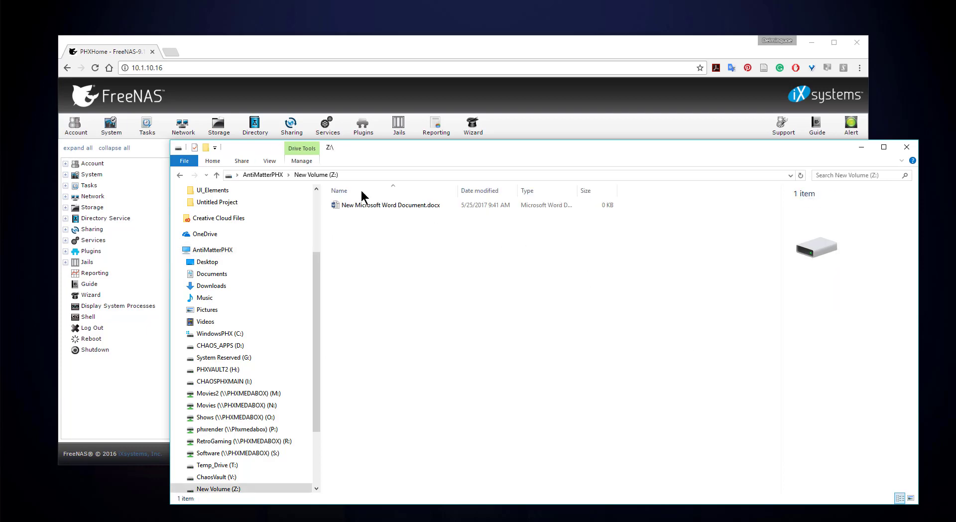
left_click(180, 174)
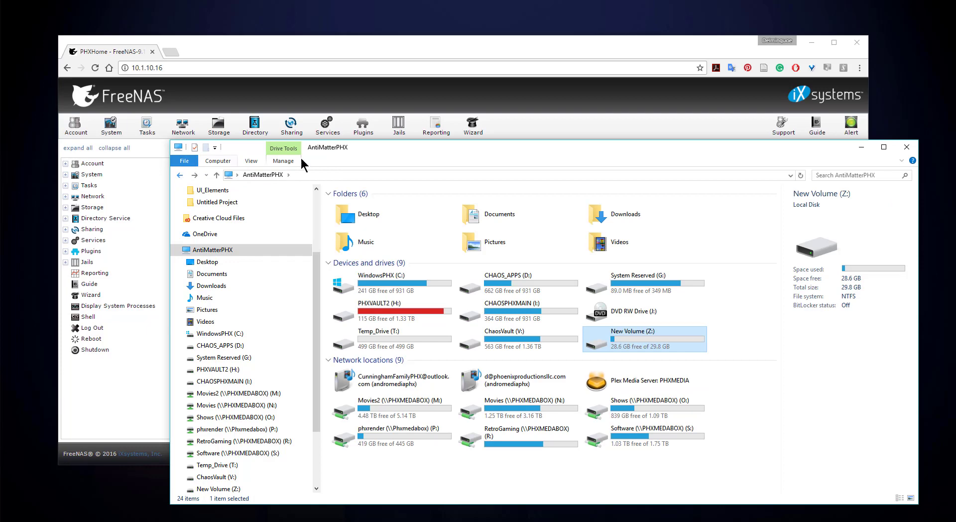
double_click(661, 339)
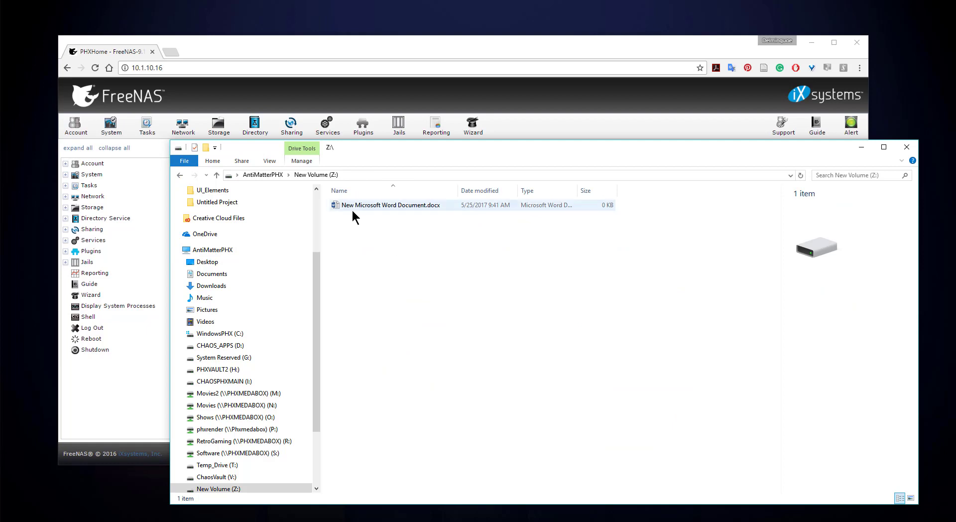
left_click(180, 175)
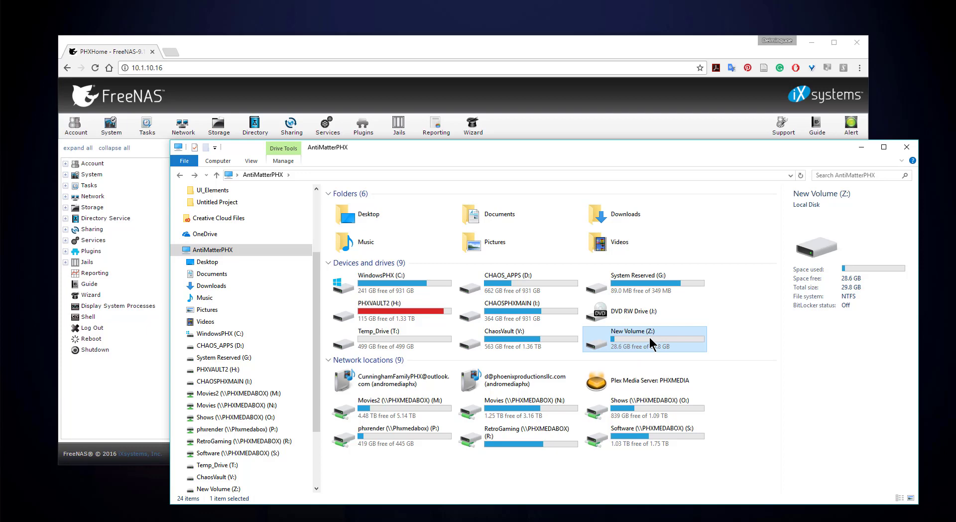
In FreeNAS, open Services > Control Services and confirm iSCSI is switched ON.
left_click(421, 55)
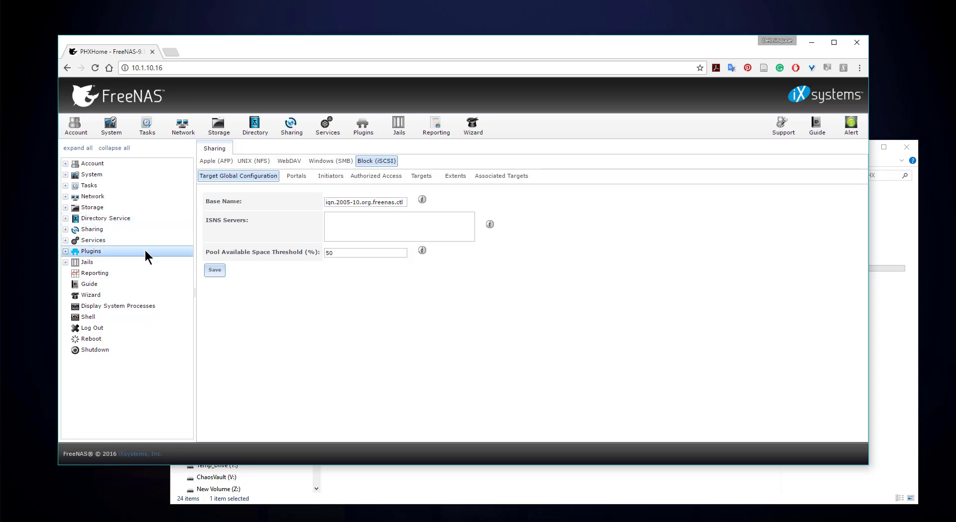
left_click(103, 238)
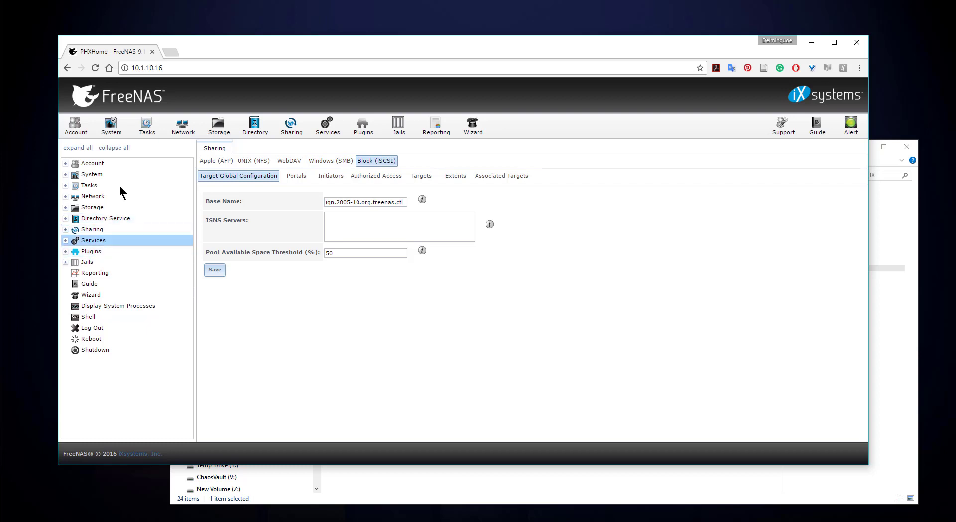
left_click(90, 241)
left_click(104, 252)
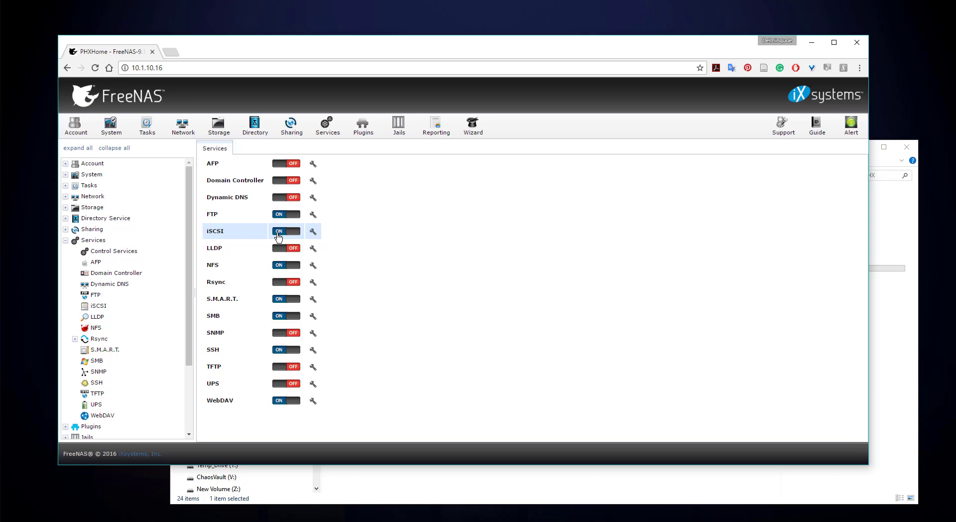
scroll(184, 301, "down", 2)
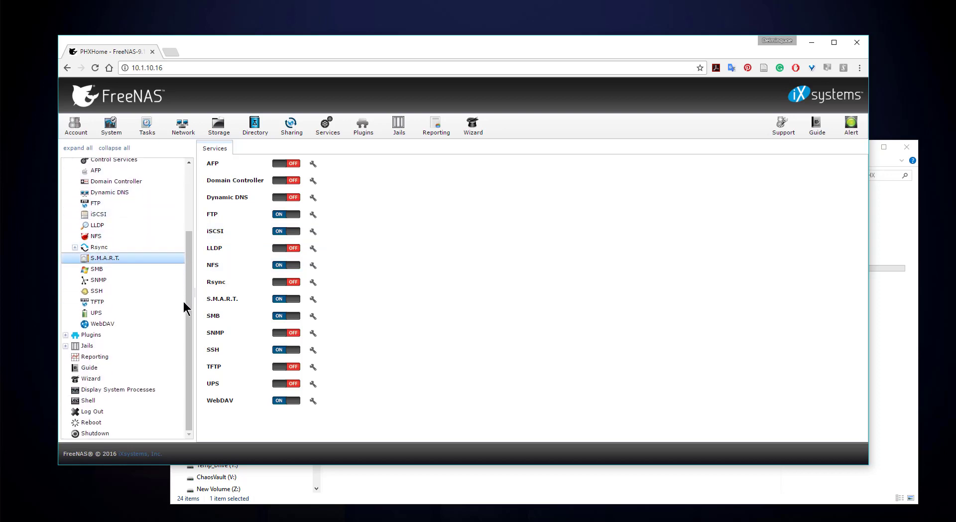
left_click_drag(187, 283, 181, 215)
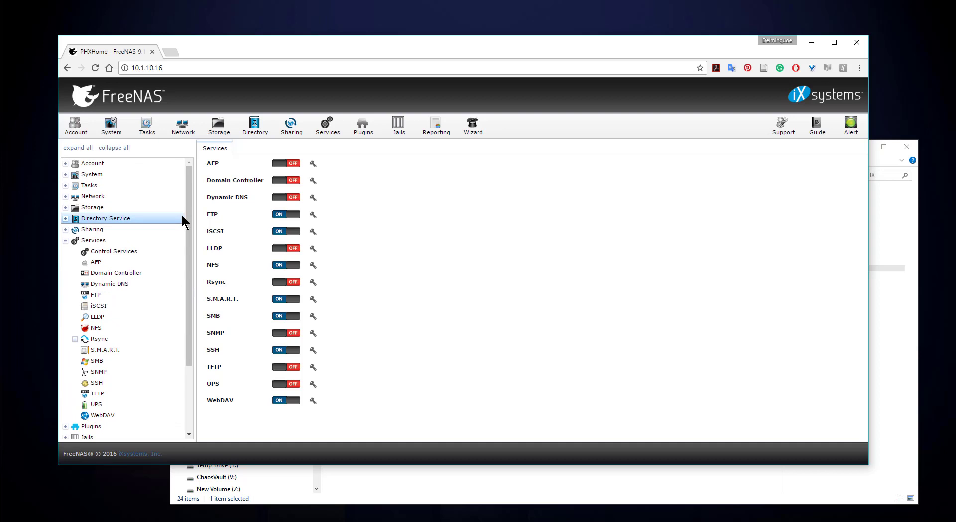
Open Sharing > Block (iSCSI) > Target Global Configuration, showing base name iqn.2005-10.org.freenas.ctl.
left_click(66, 240)
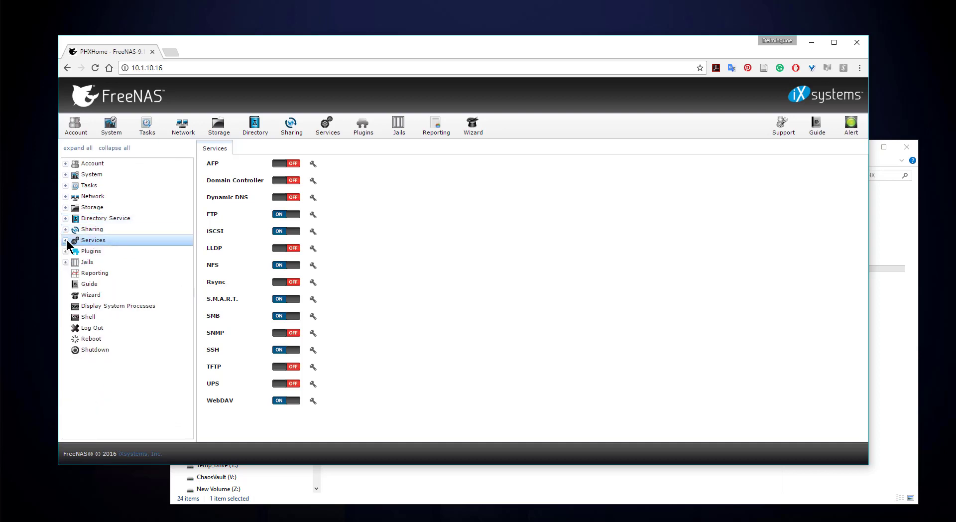
left_click(65, 208)
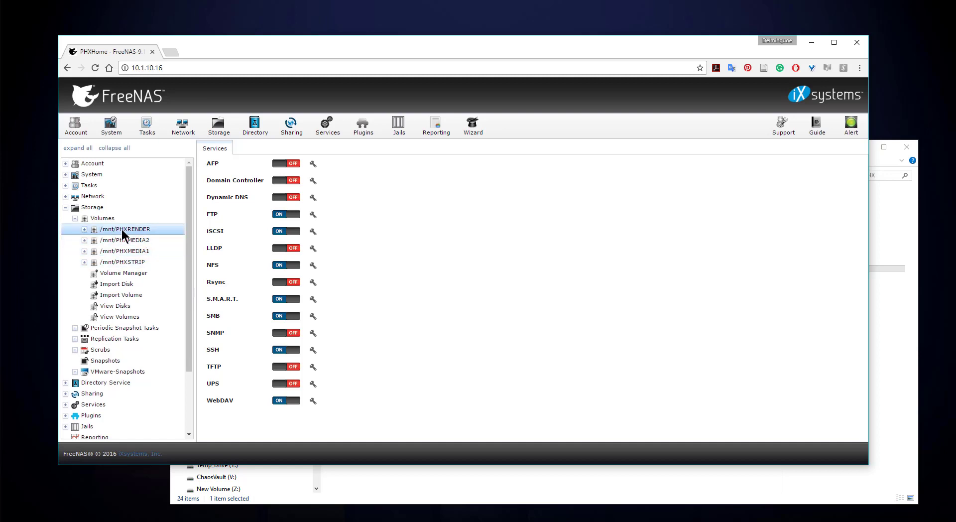
left_click(65, 207)
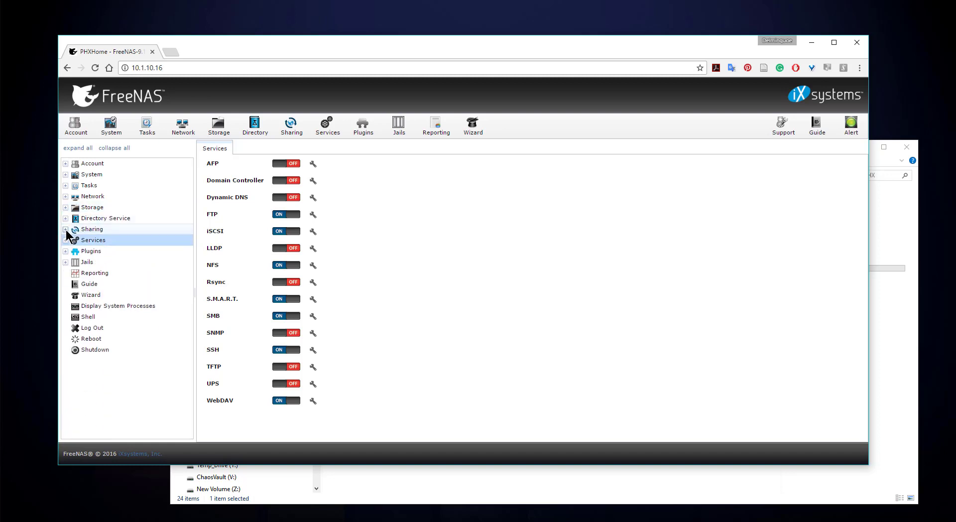
left_click(66, 230)
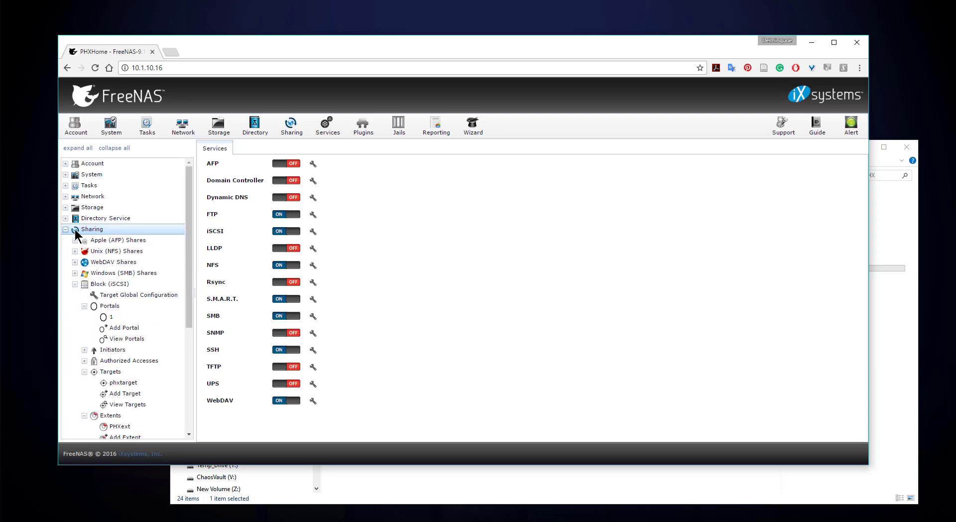
left_click(75, 284)
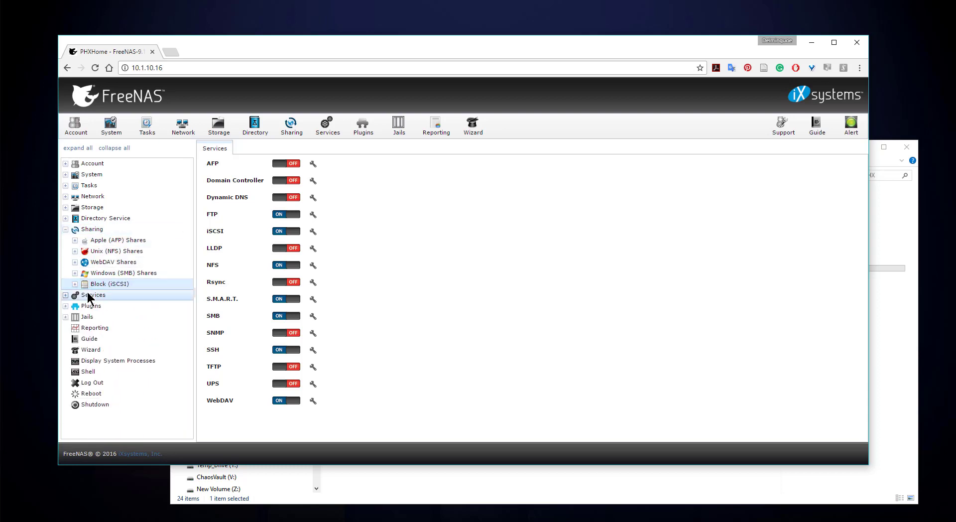
left_click(74, 284)
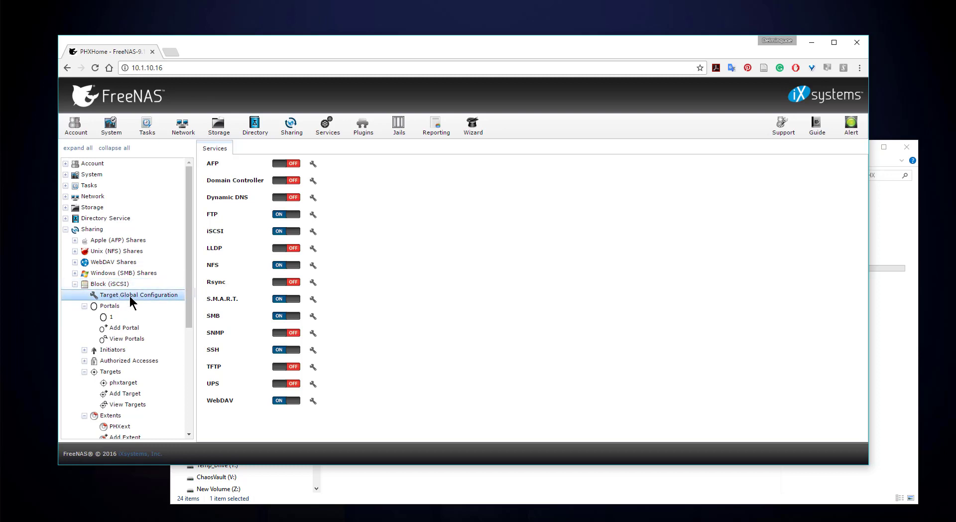
left_click(130, 296)
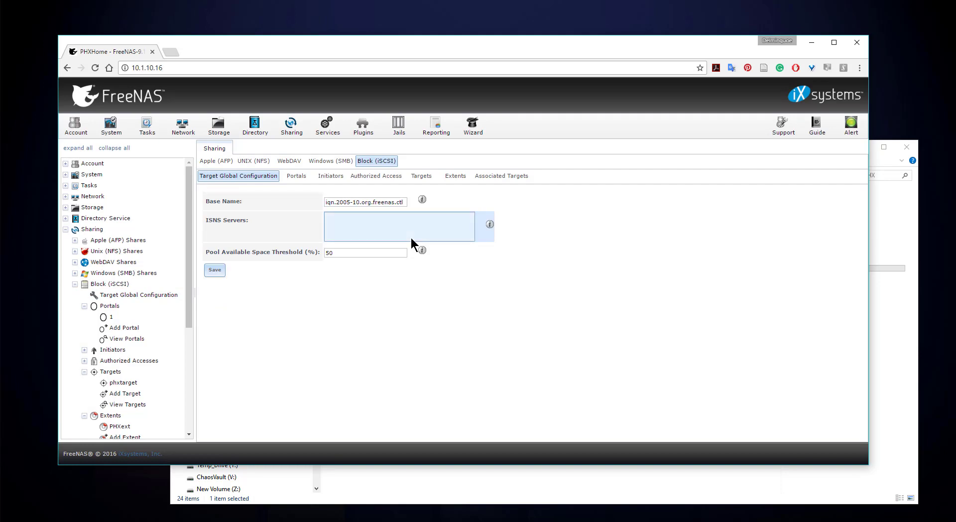
left_click_drag(335, 202, 405, 204)
Review the iqn.2005-10.org.freenas.ctl base name unchanged, then switch to the iSCSI Portals list.
left_click(349, 204)
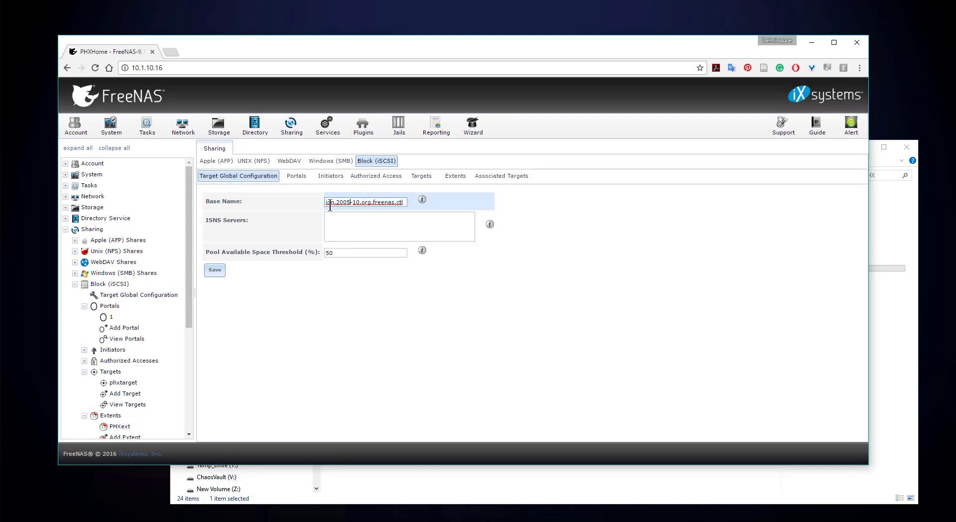
left_click_drag(326, 204, 426, 203)
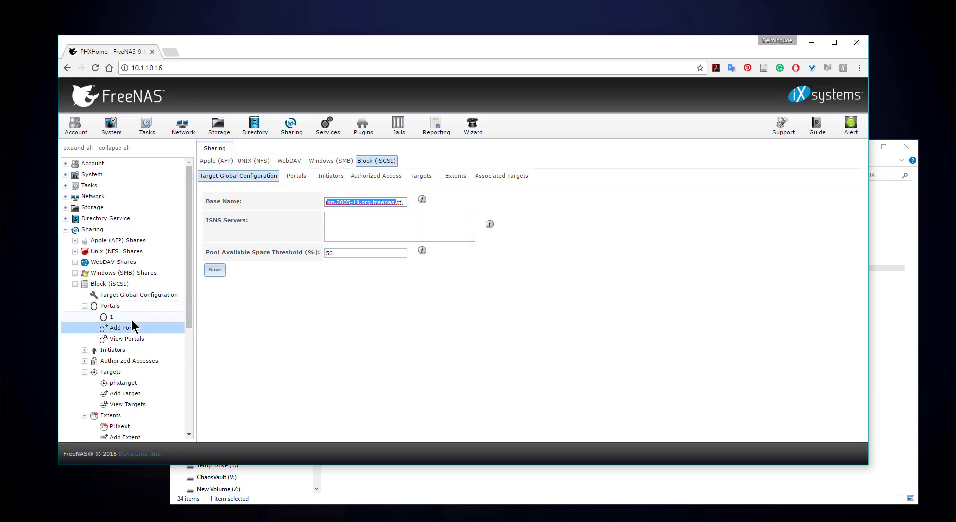
left_click(297, 177)
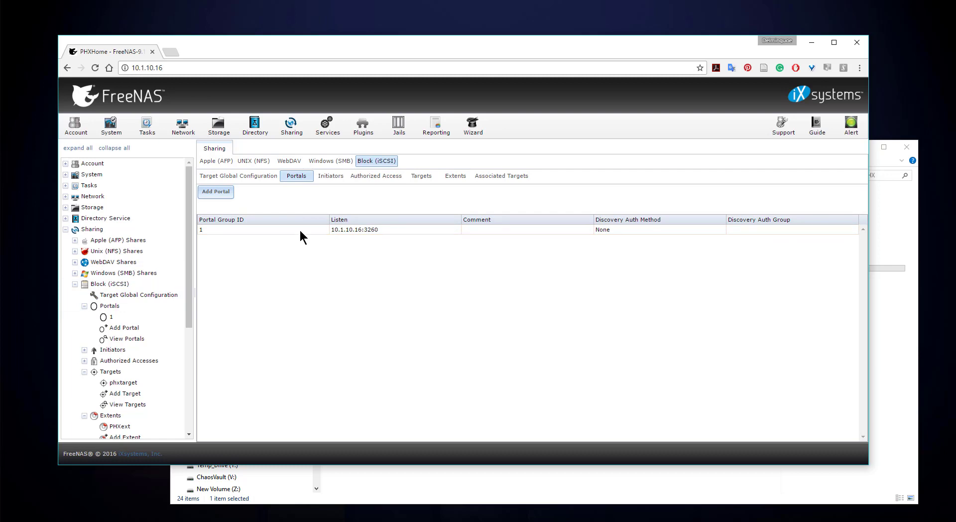
Inspect Add Portal's auth (None) and IP 10.1.10.16 options, cancel, then view the Initiators list.
left_click(225, 198)
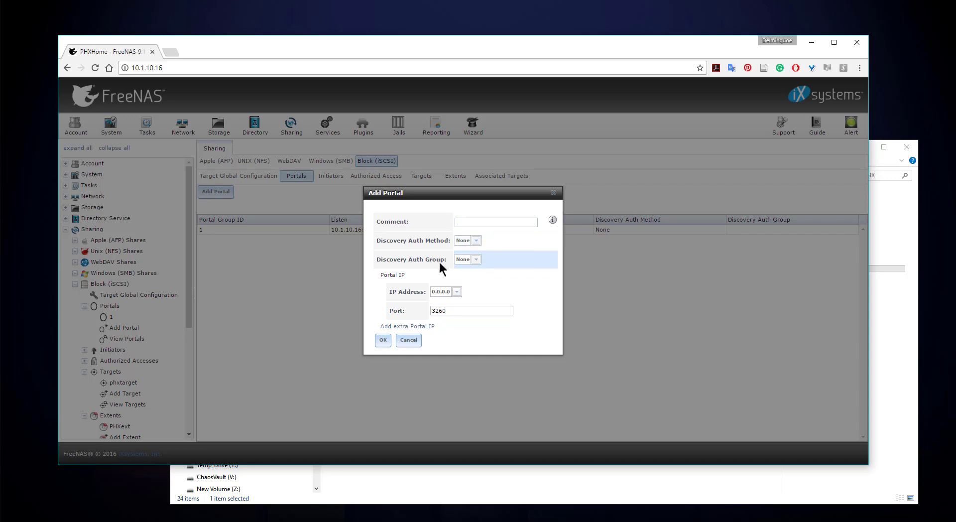
left_click(471, 260)
left_click(474, 240)
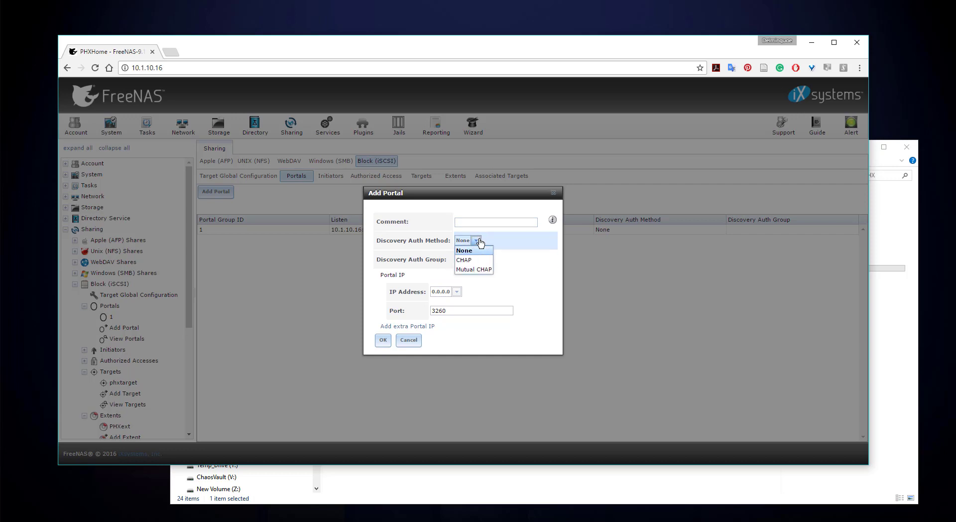
left_click(471, 241)
left_click(447, 292)
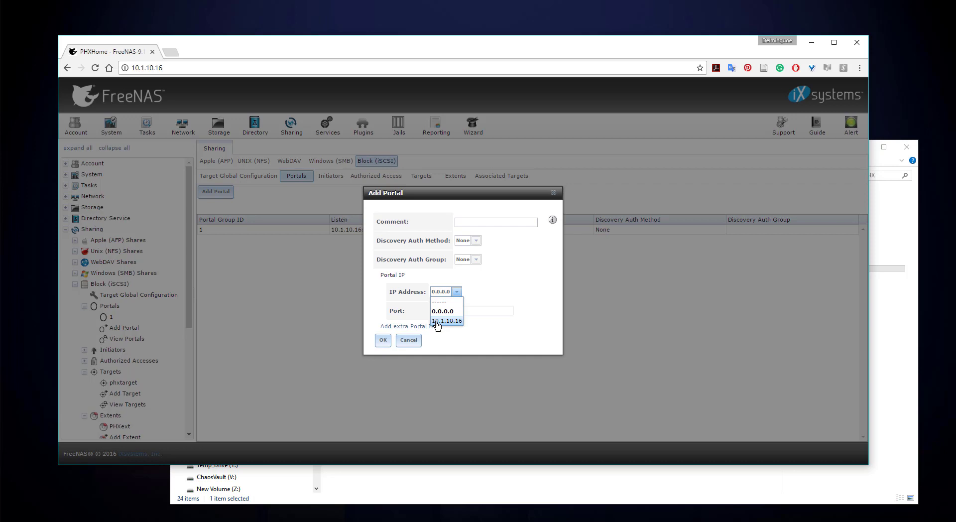
left_click(436, 322)
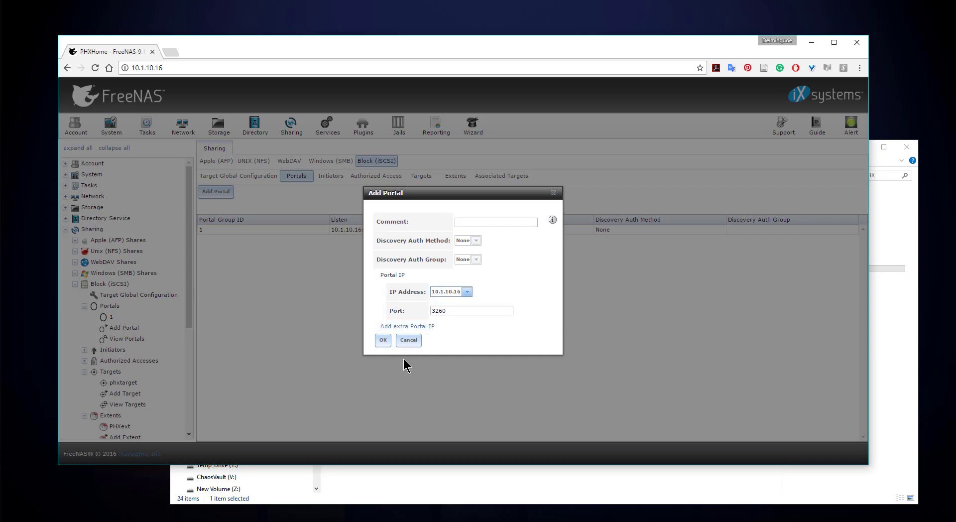
left_click(413, 340)
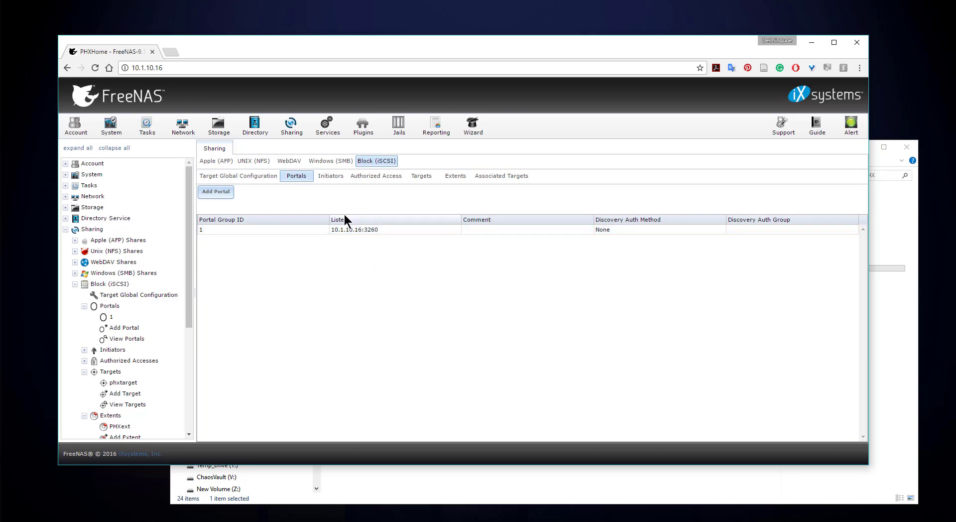
left_click(326, 180)
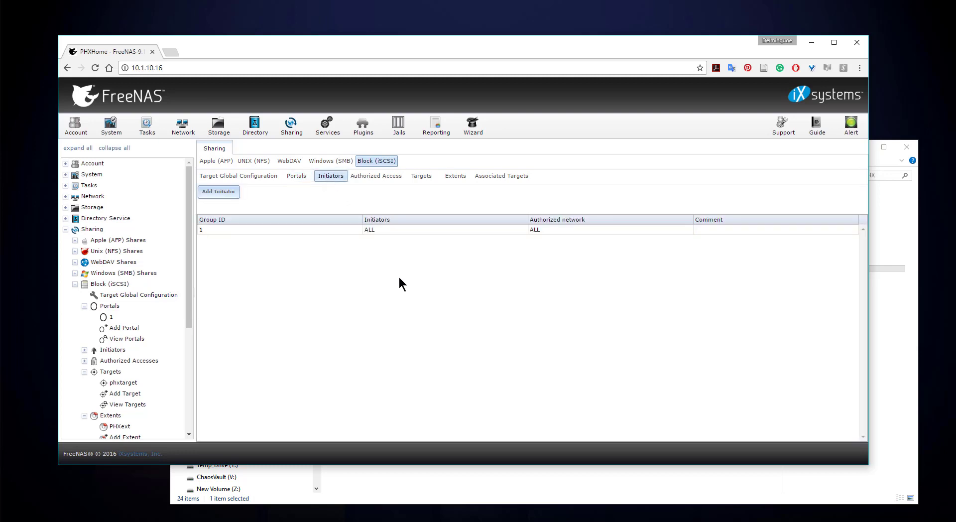
Open and dismiss the Add Initiator form, then view the empty Authorized Access list.
left_click(219, 192)
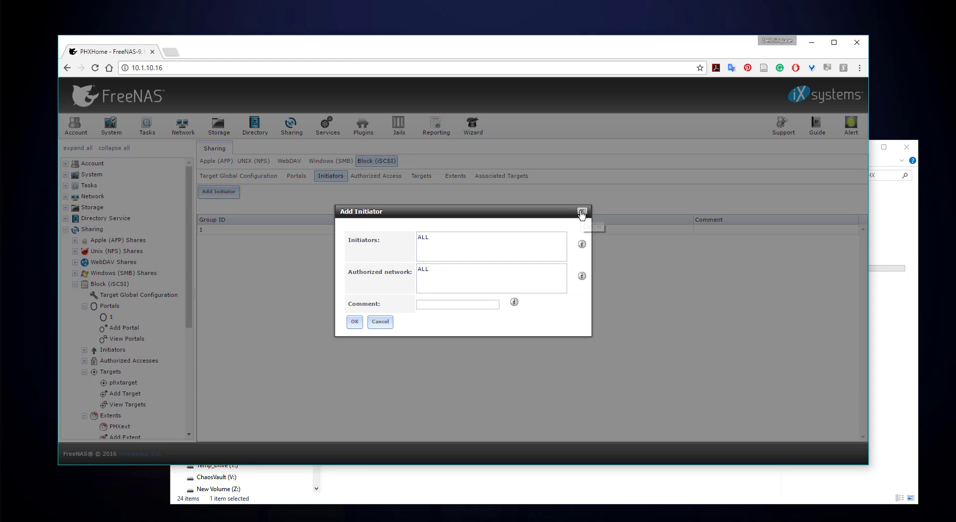
left_click(581, 213)
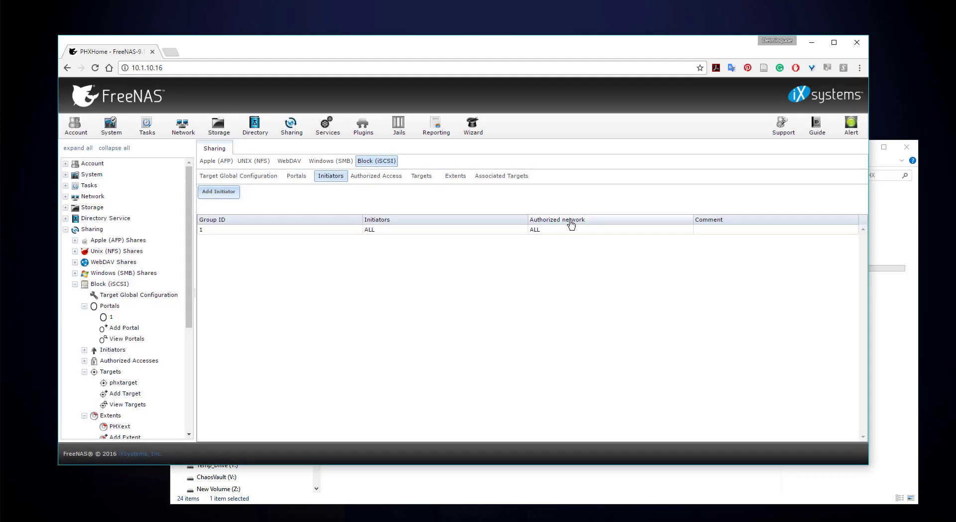
left_click(393, 178)
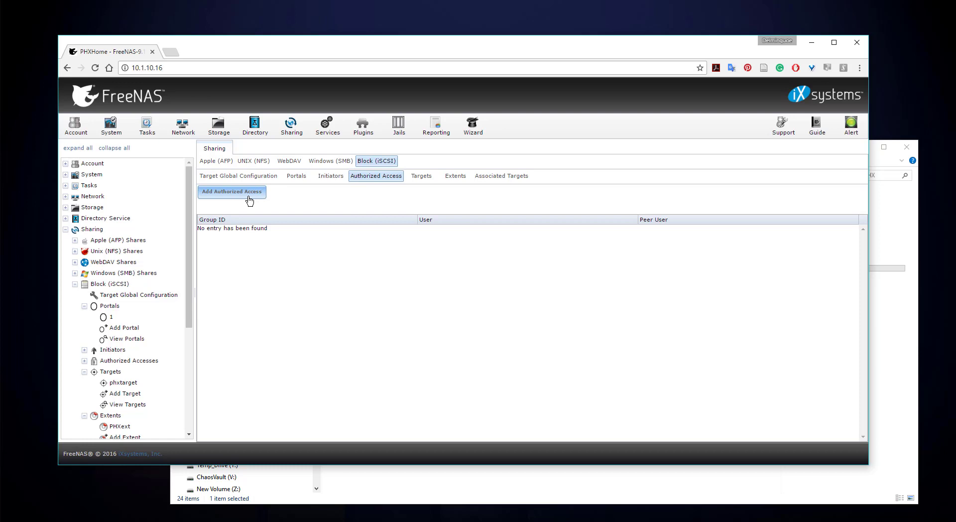
Review the Authorized Access secret and peer fields, cancel without saving, and show the Targets list.
left_click(250, 198)
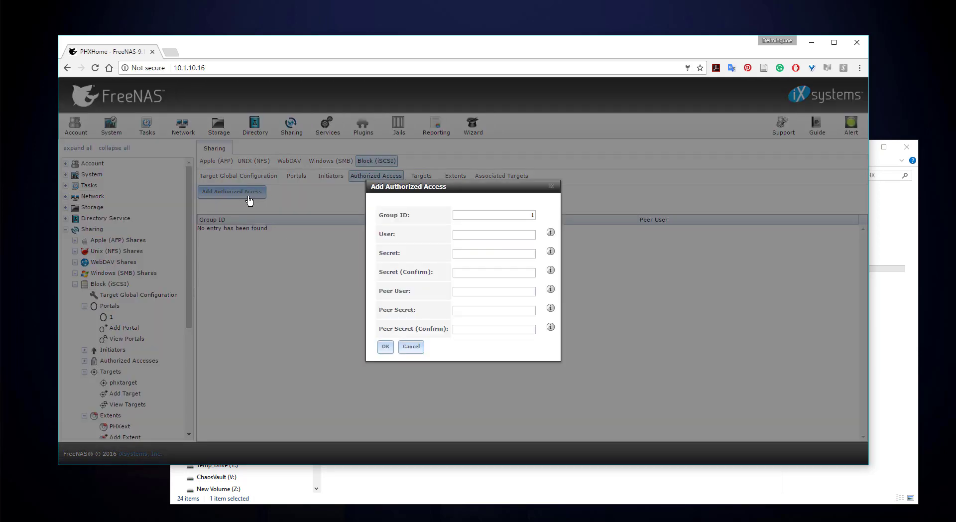
left_click(497, 253)
left_click(493, 271)
left_click(490, 293)
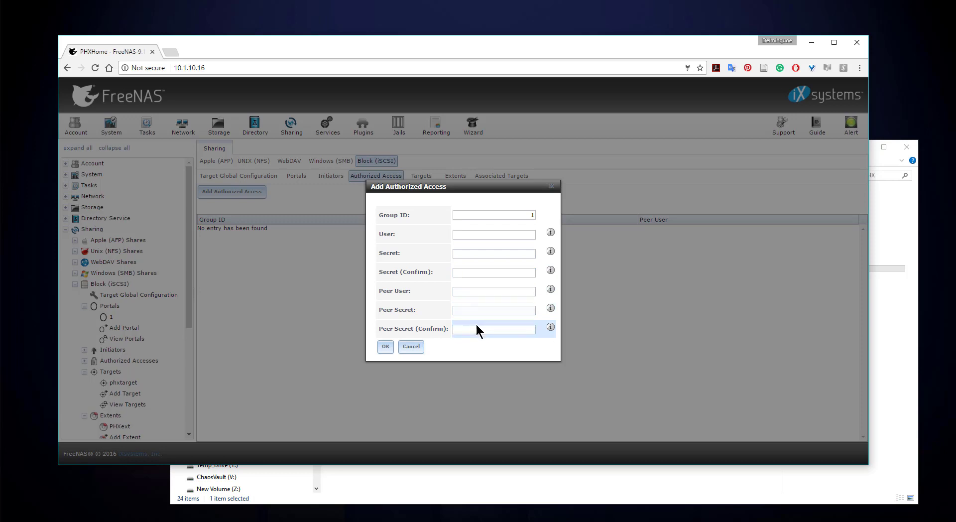
left_click(475, 311)
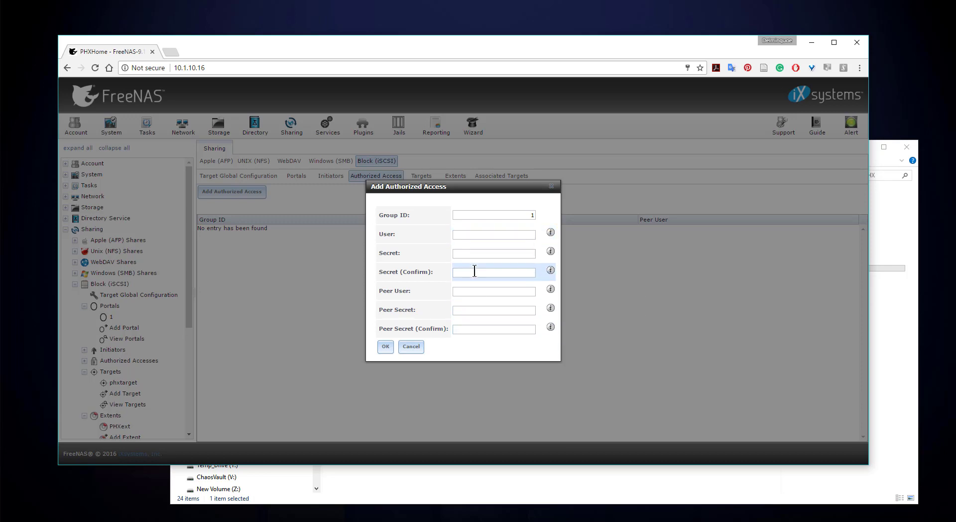
left_click(411, 347)
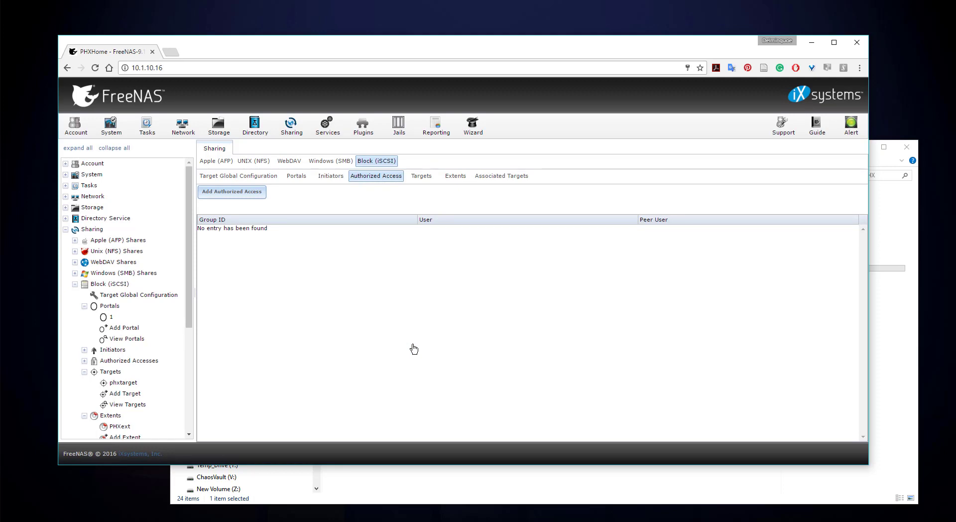
left_click(423, 184)
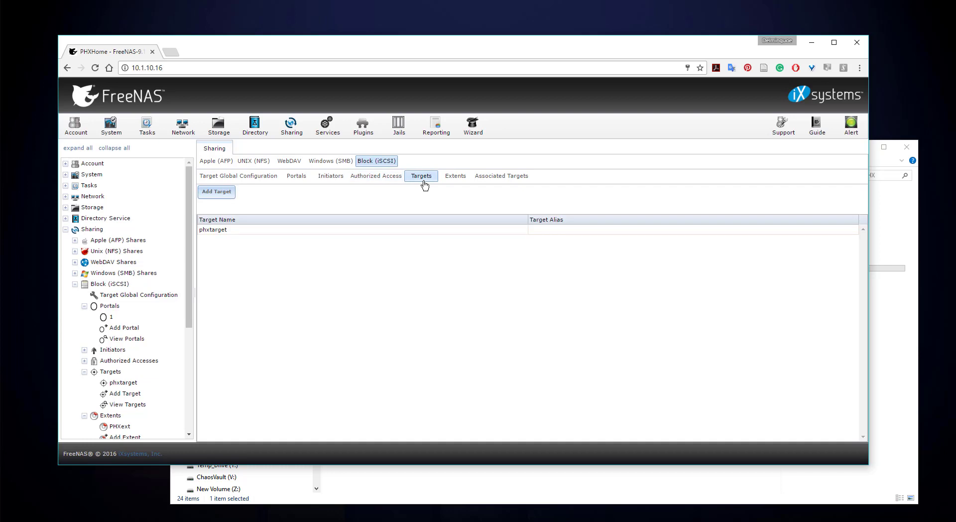
Inspect the Add Target name, alias, portal group and initiator group fields, then cancel the form.
left_click(224, 194)
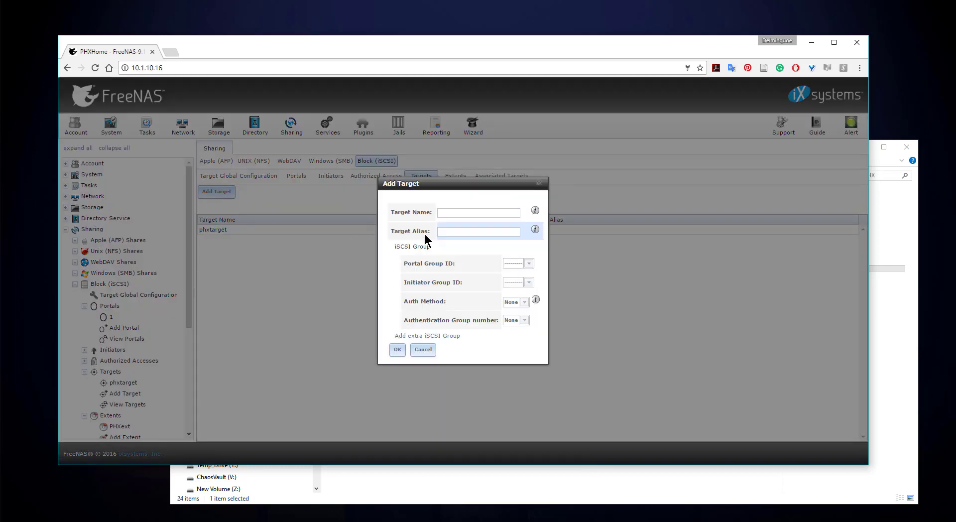
left_click(443, 213)
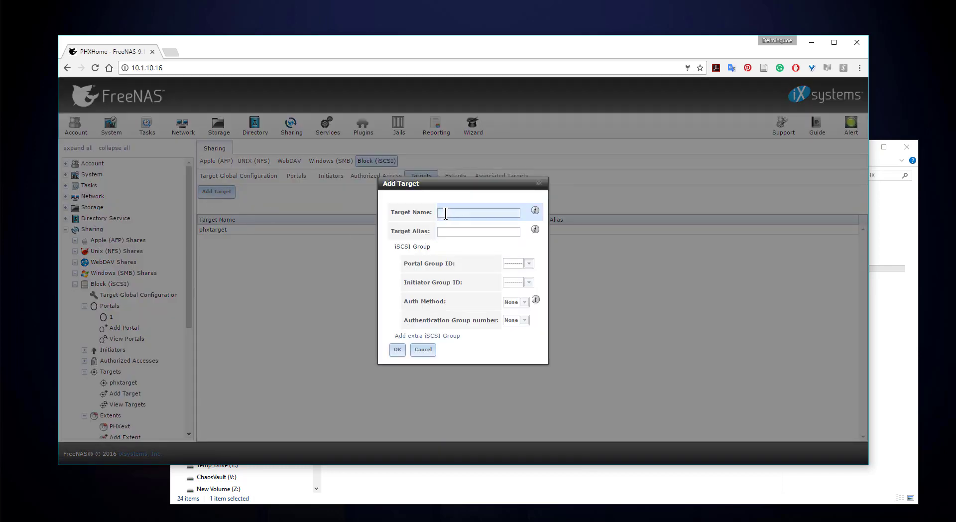
left_click(448, 231)
left_click(524, 268)
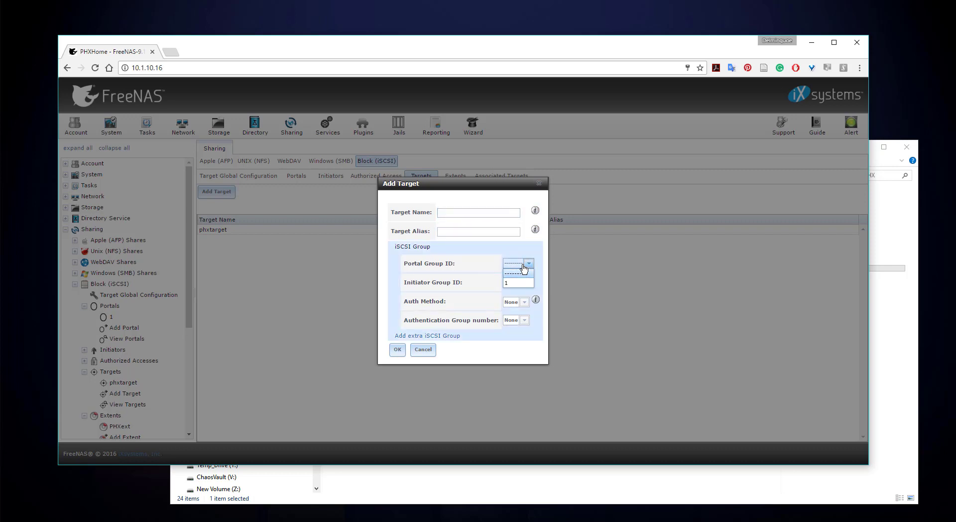
left_click(485, 262)
left_click(517, 283)
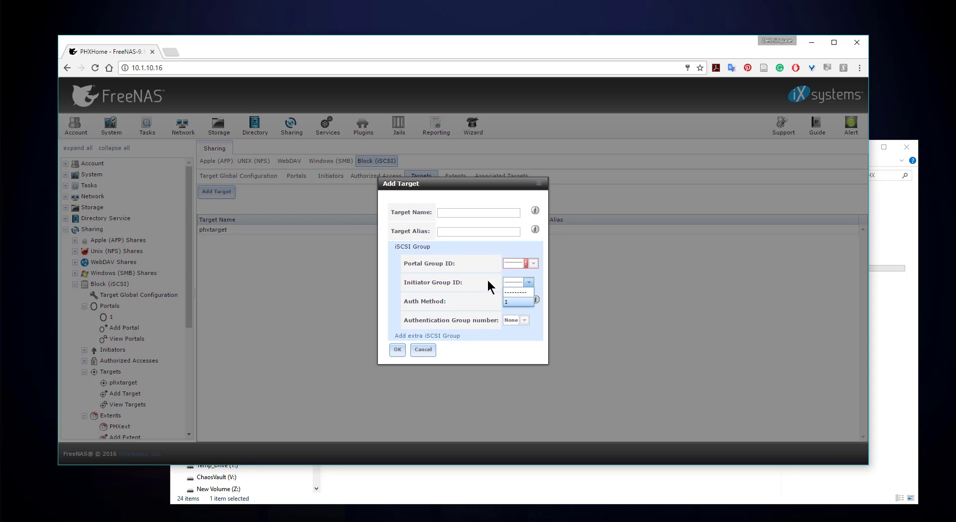
left_click(470, 246)
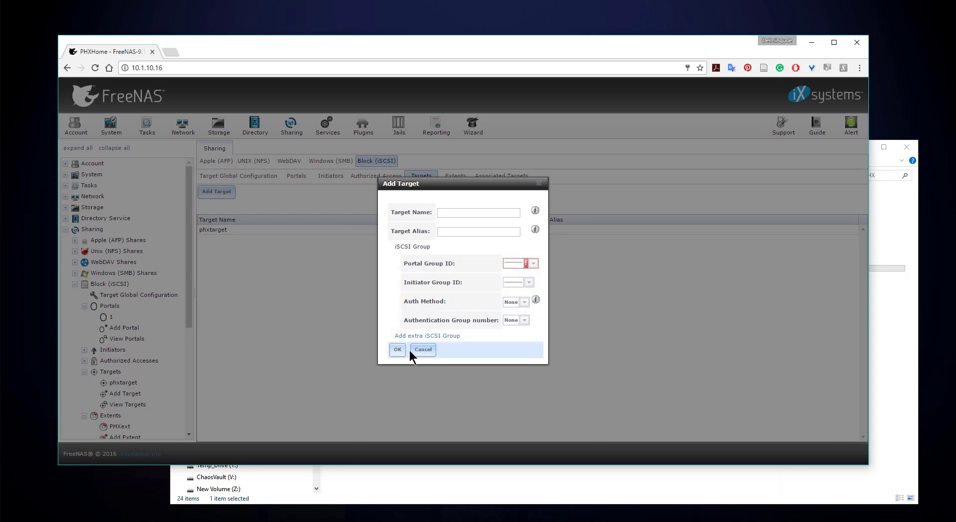
left_click(469, 211)
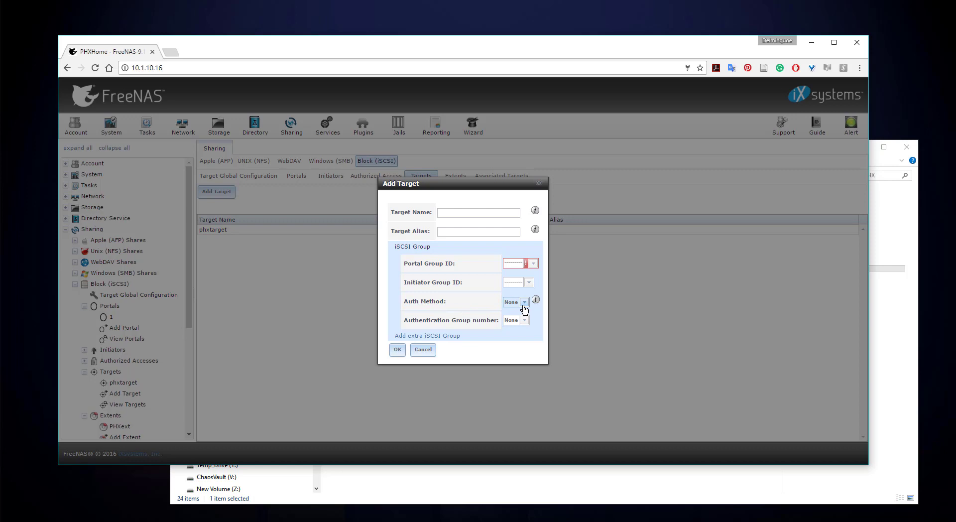
left_click(423, 350)
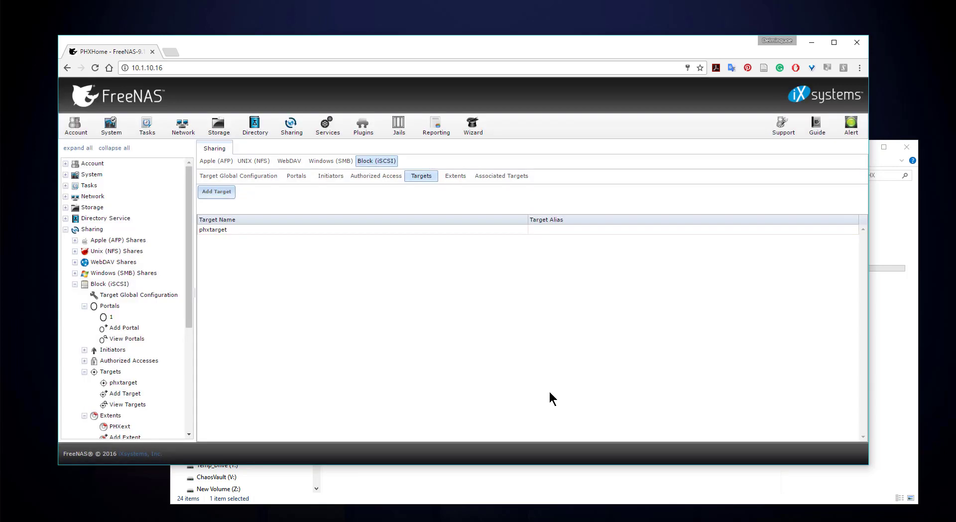
From the Extents list showing PHXext, open the Add Extent form.
left_click(456, 177)
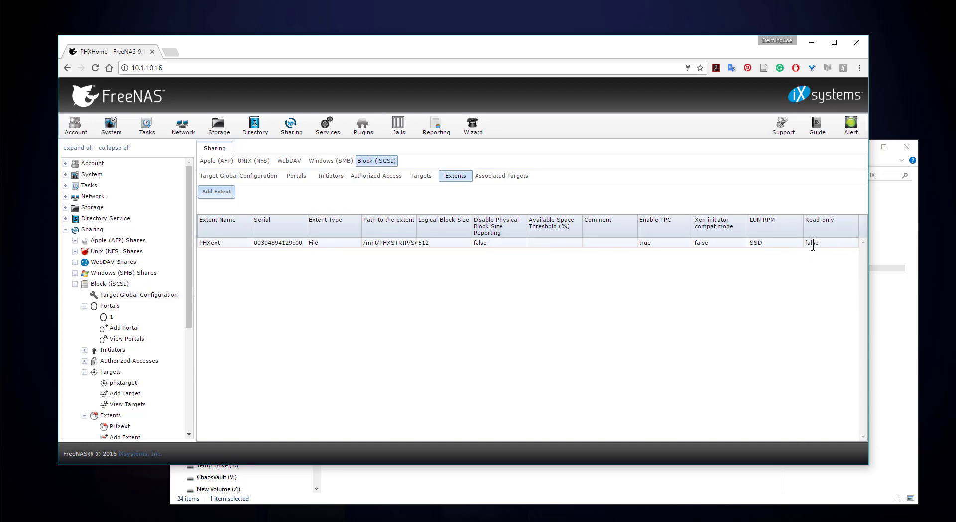
left_click(219, 197)
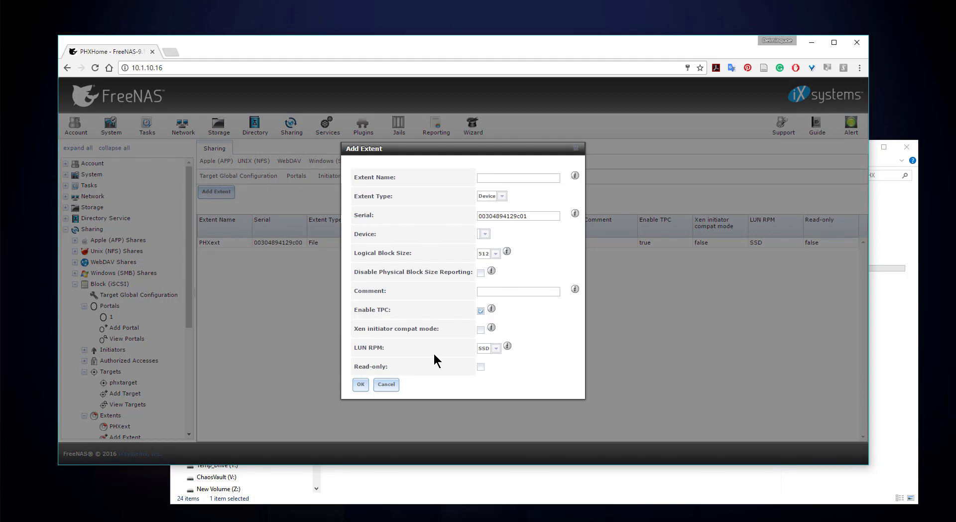
Name the extent Testing and change its type from Device to File.
left_click(496, 178)
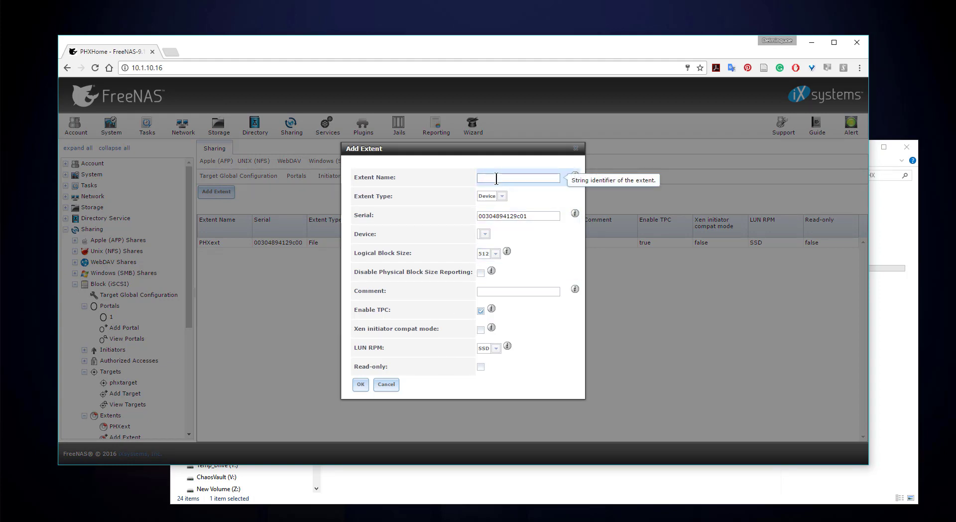
type("Testing")
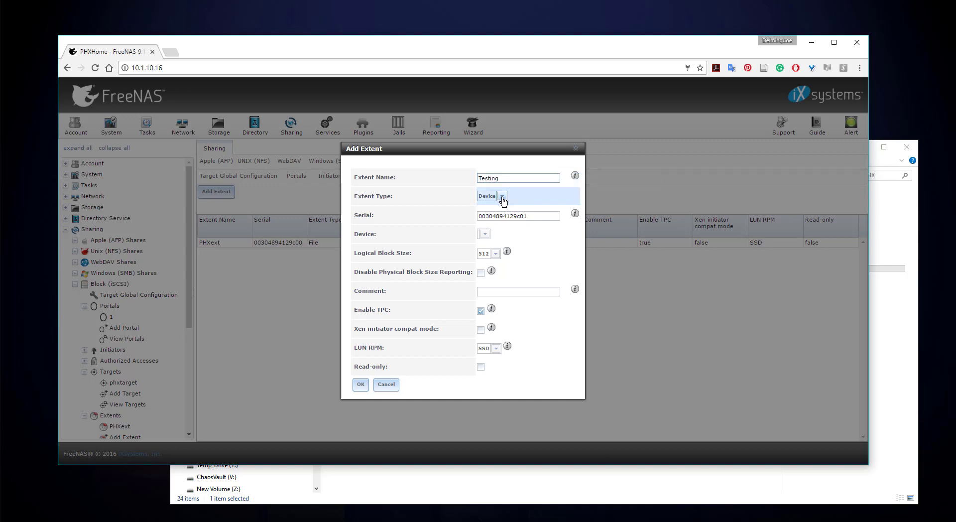
left_click(502, 197)
left_click(502, 203)
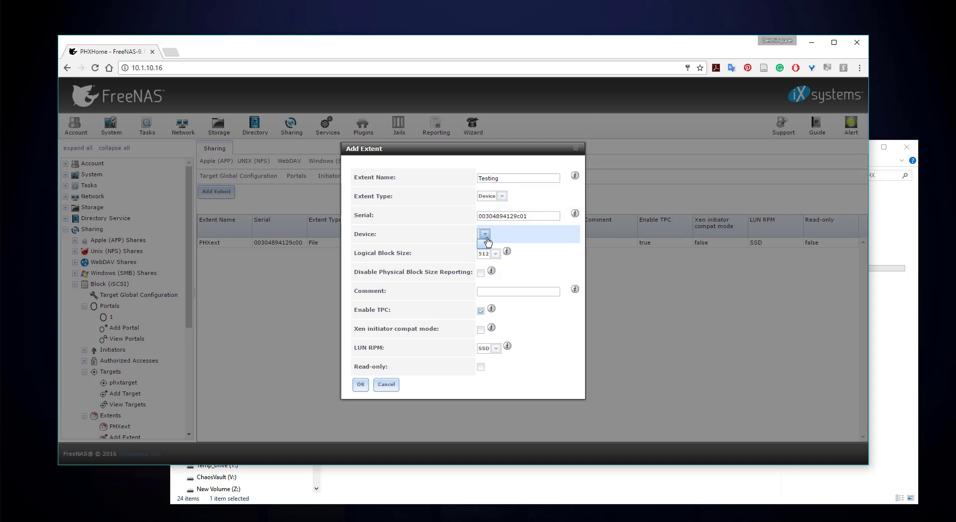
left_click(503, 197)
left_click(503, 197)
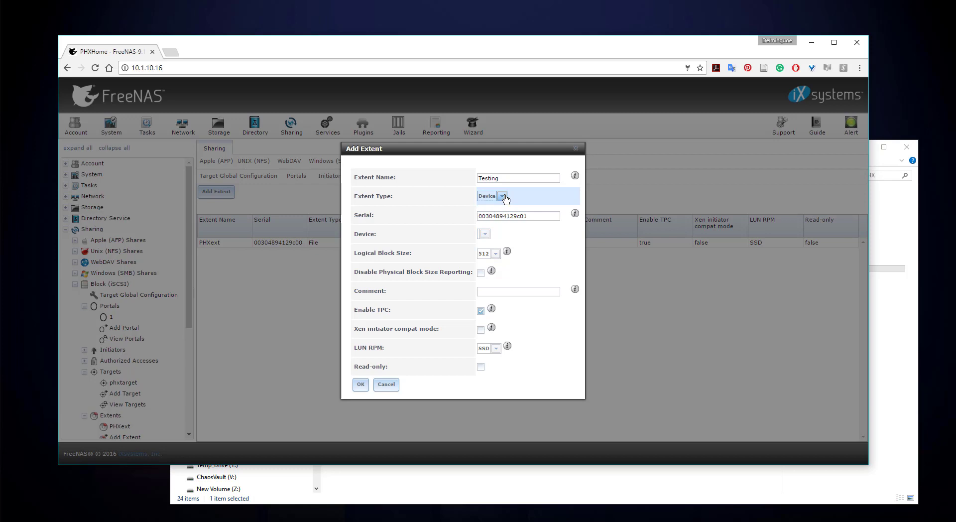
left_click(503, 196)
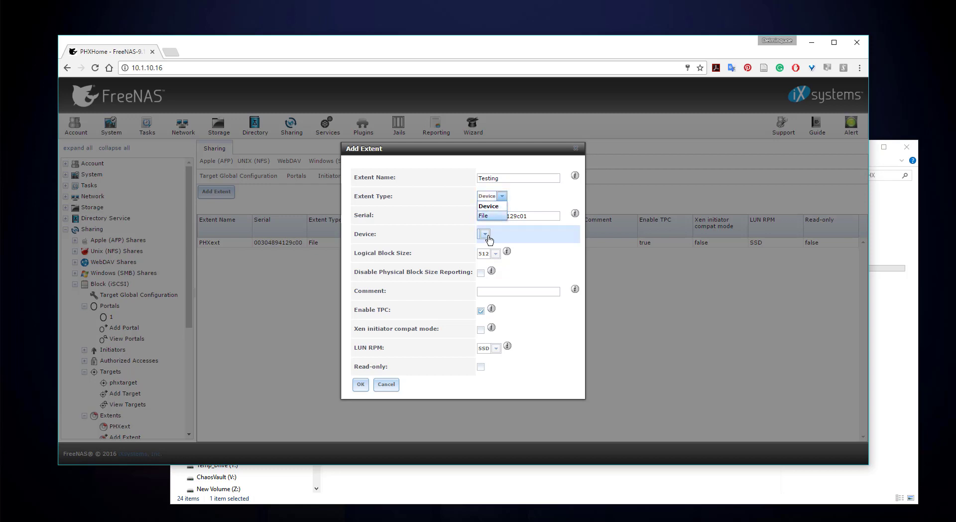
left_click(530, 195)
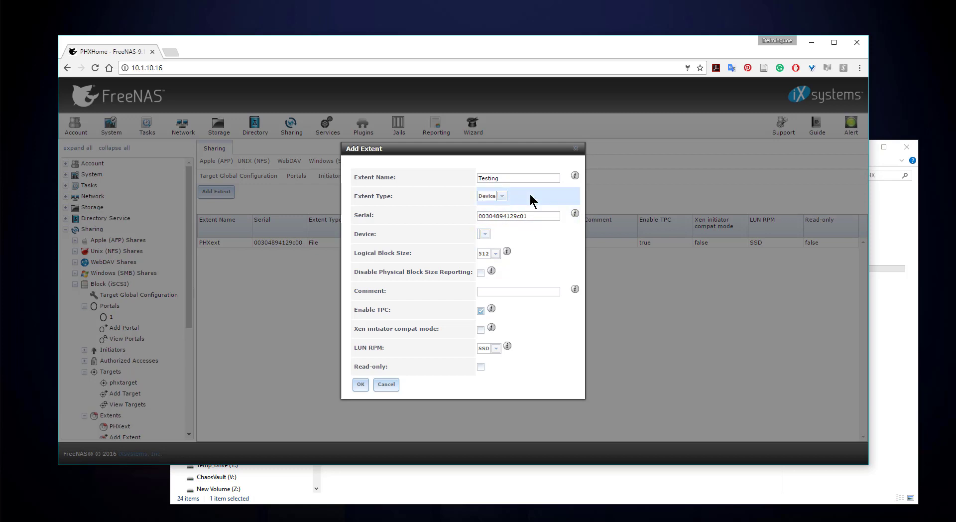
left_click(503, 197)
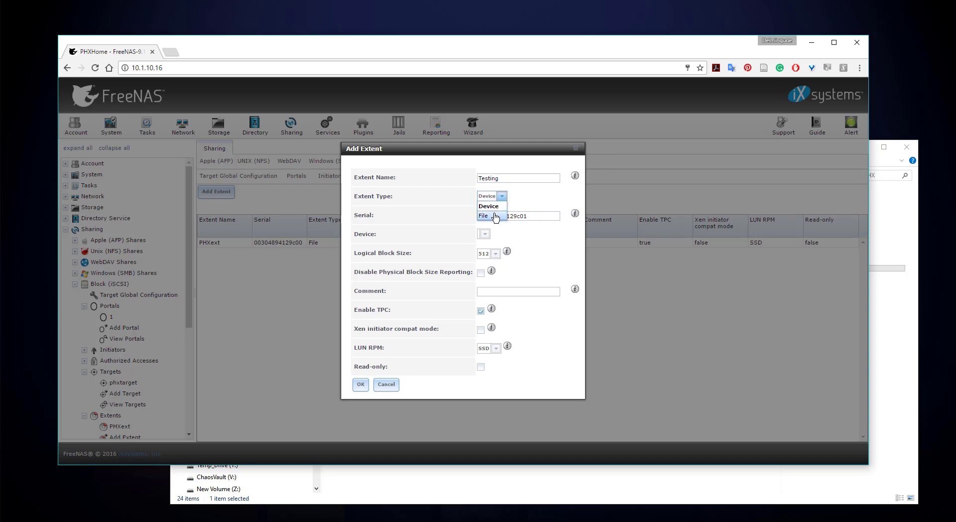
left_click(495, 217)
left_click(486, 234)
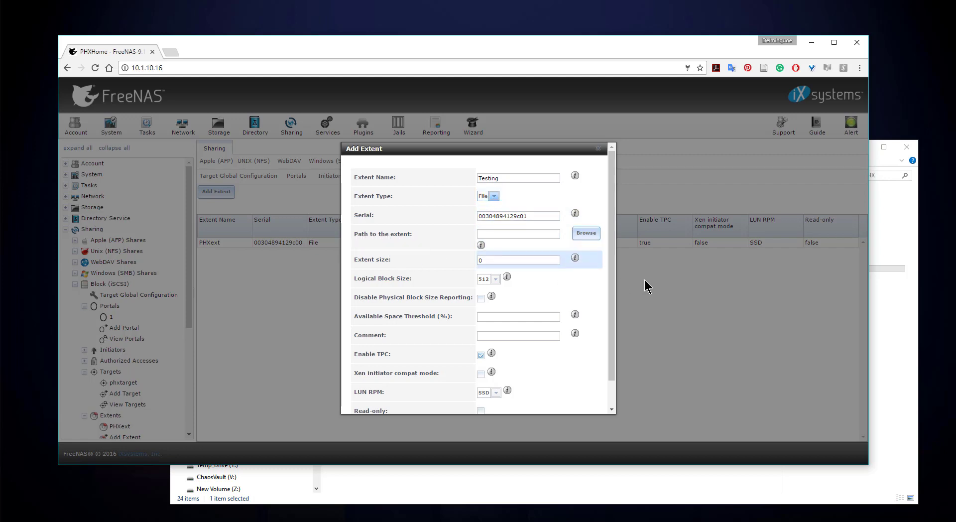
Set the extent path to /mnt/PHXMEDIA1/testing.
left_click(587, 234)
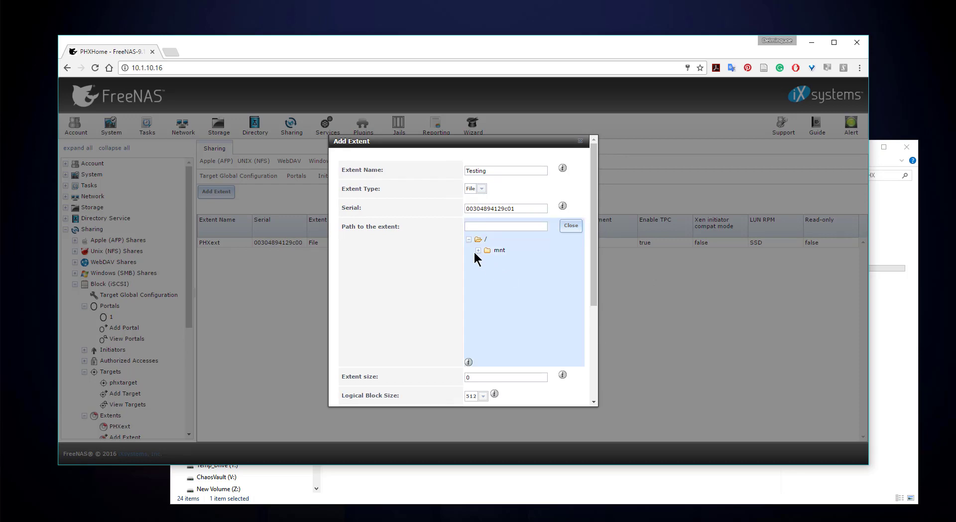
left_click(477, 250)
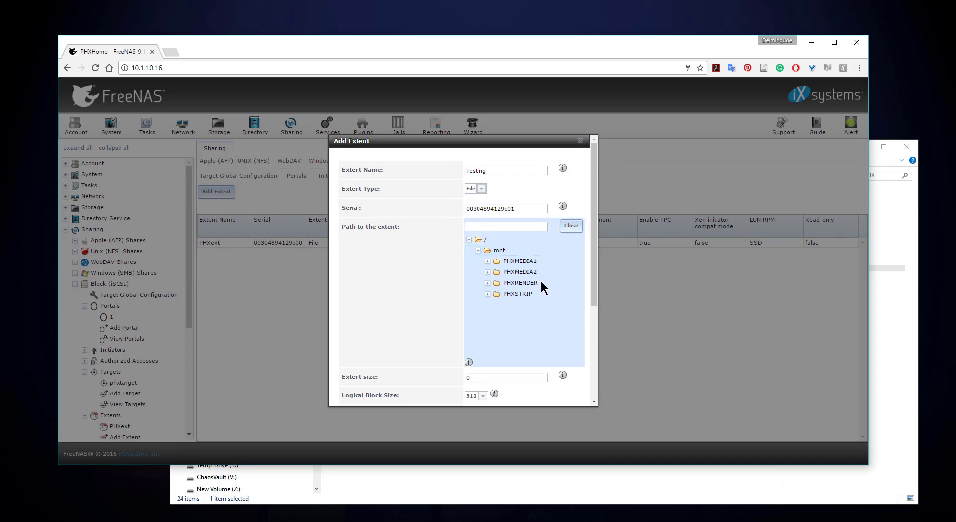
left_click(487, 261)
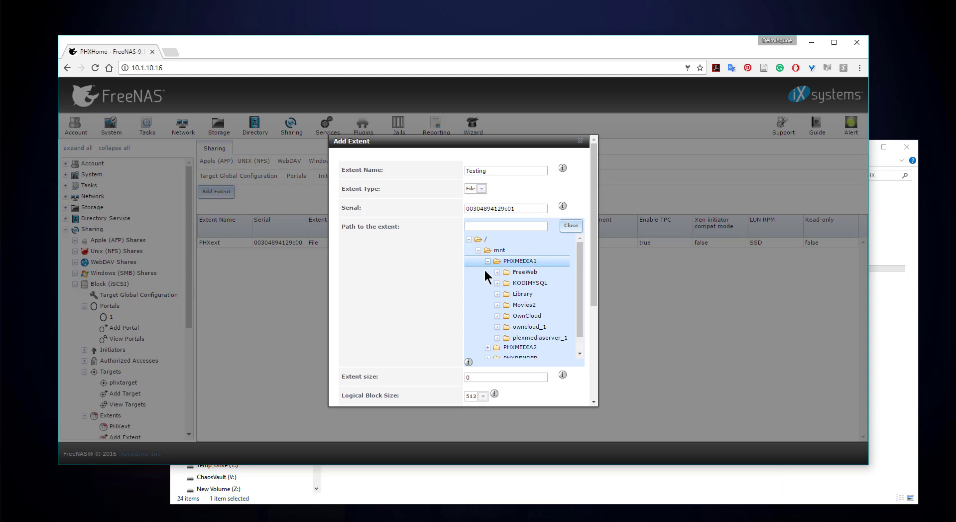
left_click(536, 261)
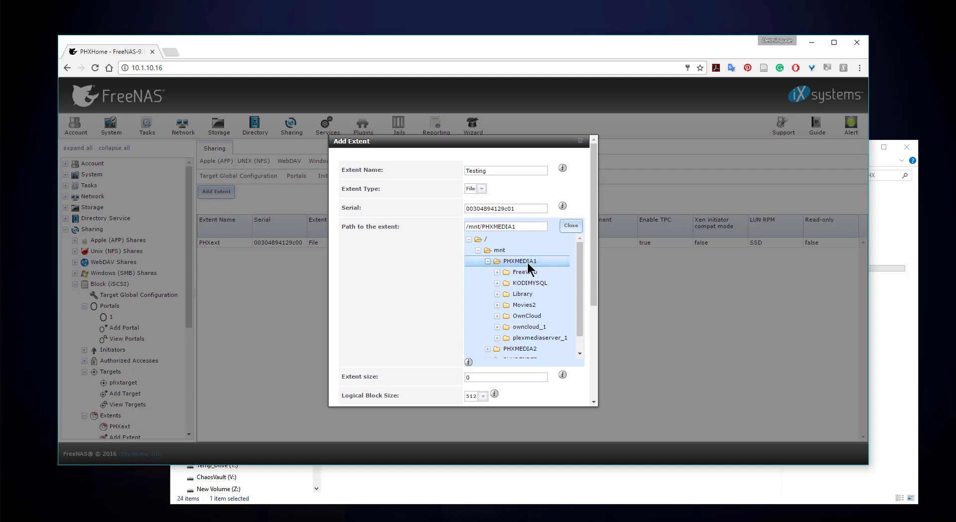
left_click(527, 228)
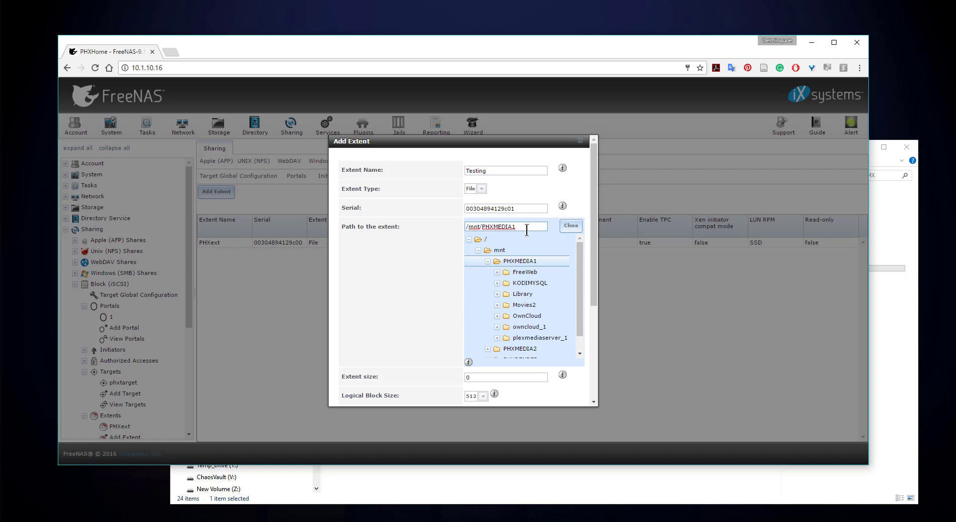
type("/testing")
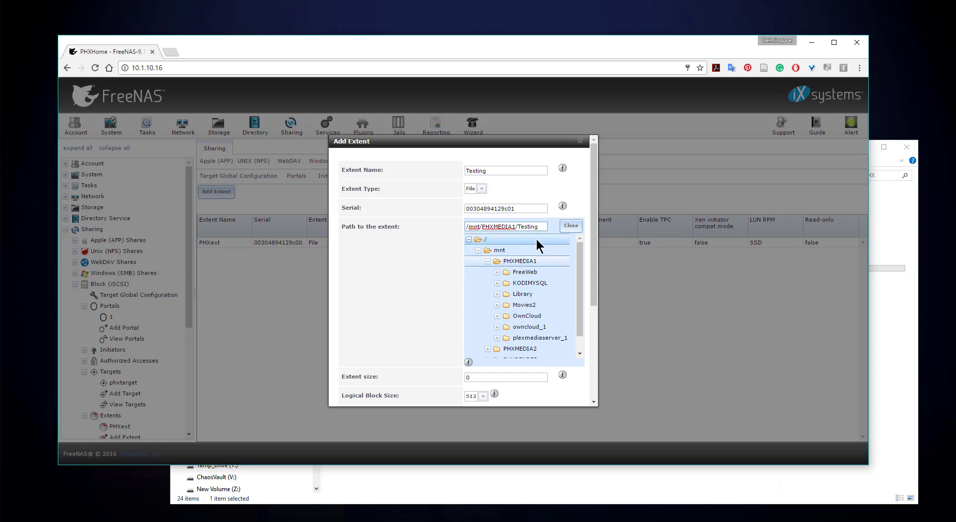
Set the extent size to 5GB.
scroll(535, 344, "down", 1)
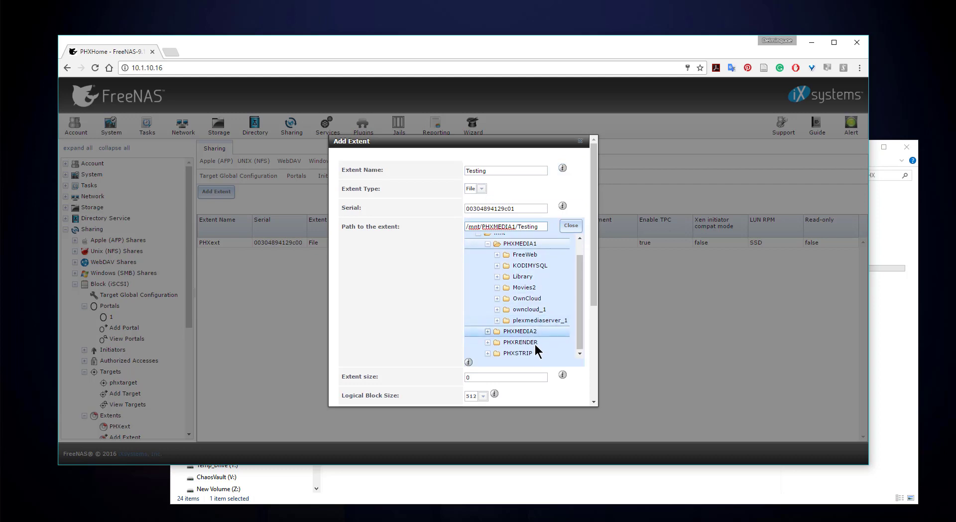
left_click(515, 378)
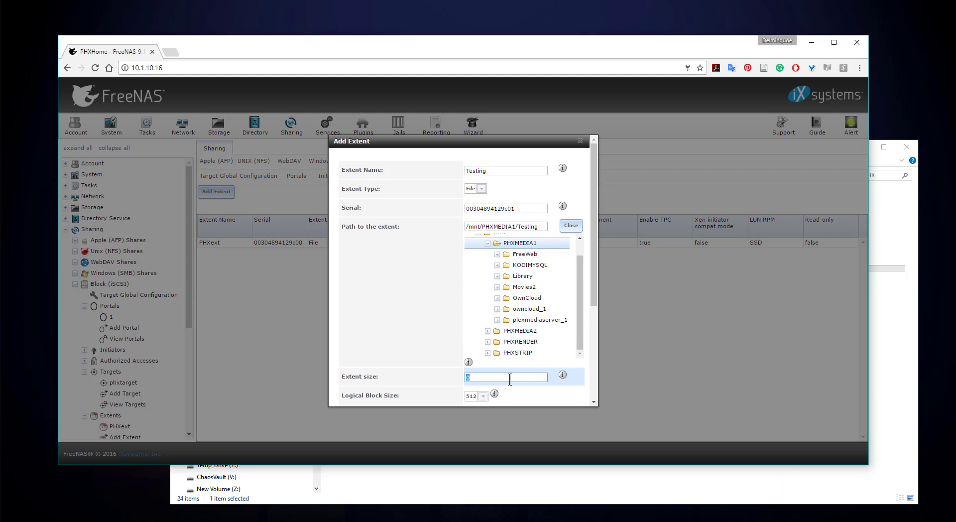
type("50")
key("BackSpace")
key("BackSpace")
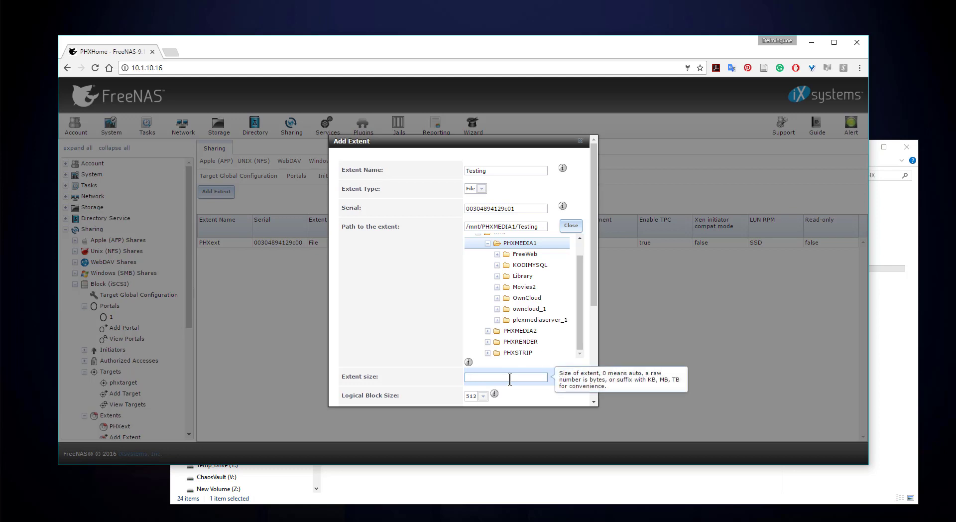
type("5")
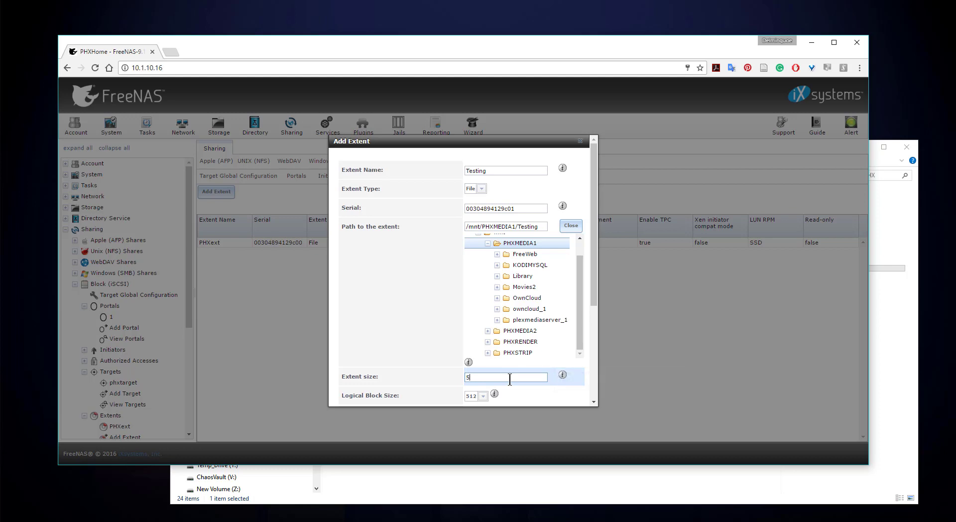
type("GB")
scroll(516, 350, "down", 2)
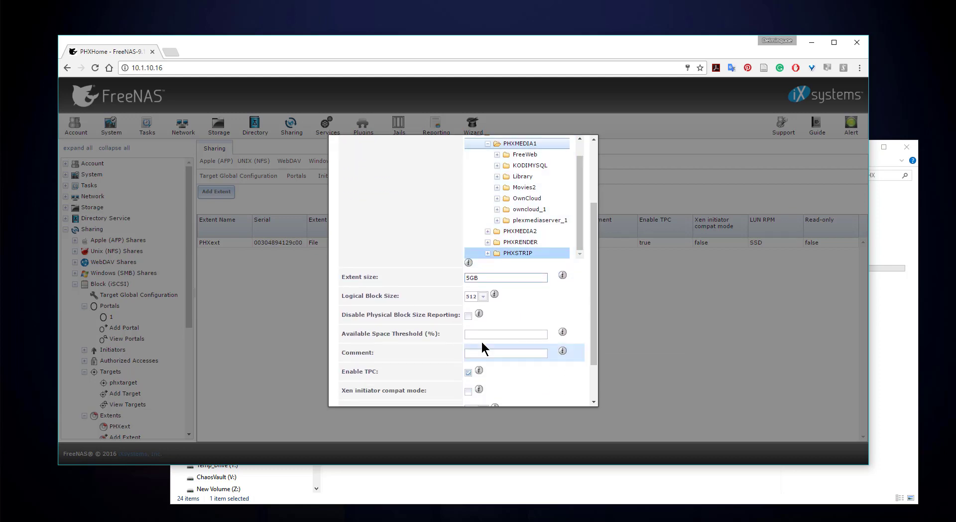
Set logical block size 1024 and LUN RPM 7200, then save the Testing extent.
left_click(482, 299)
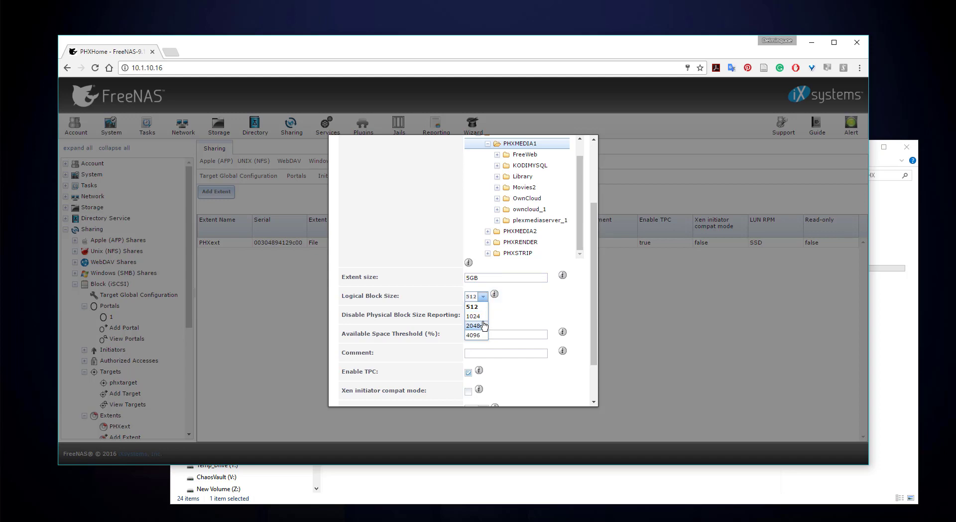
left_click(483, 317)
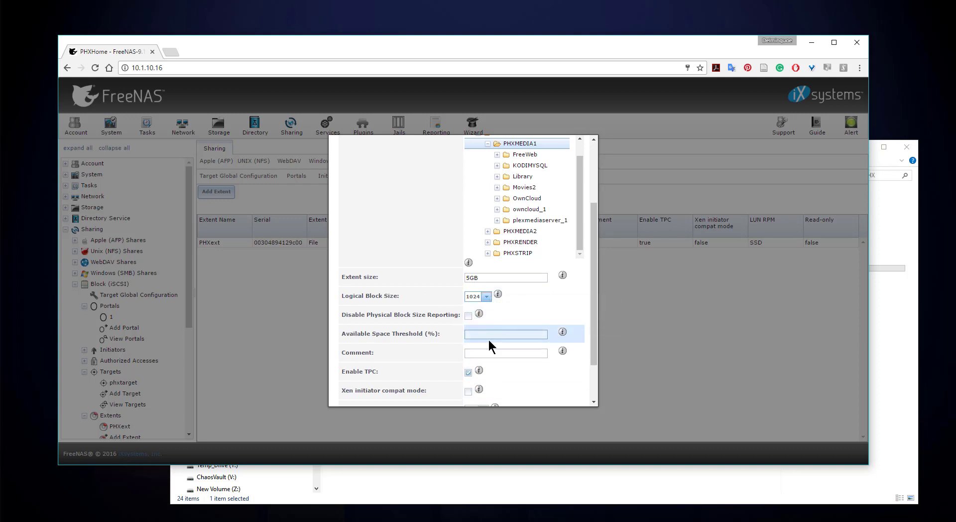
scroll(516, 373, "down", 2)
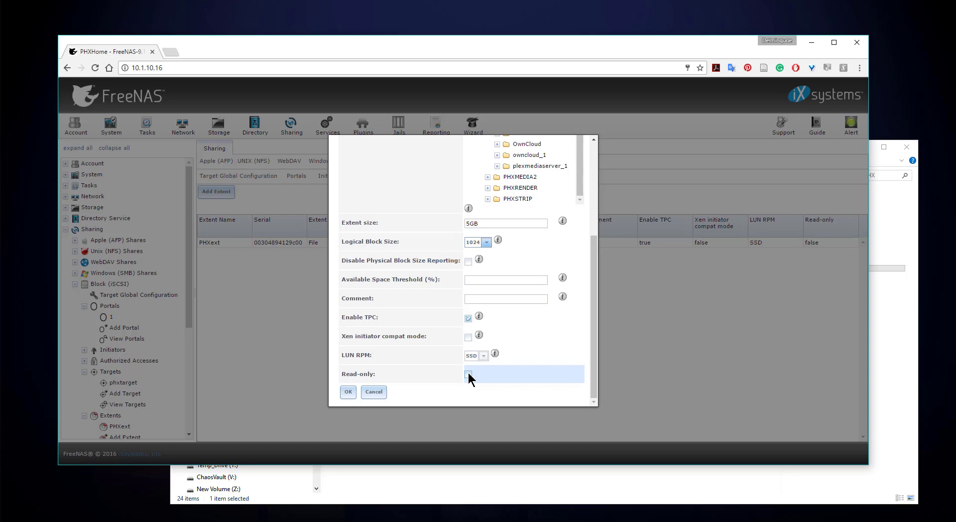
left_click(474, 356)
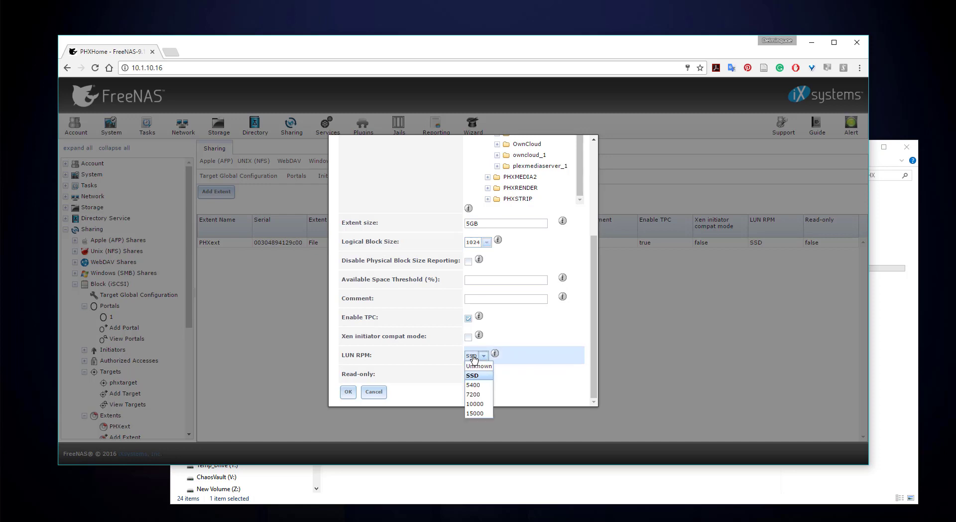
left_click(399, 364)
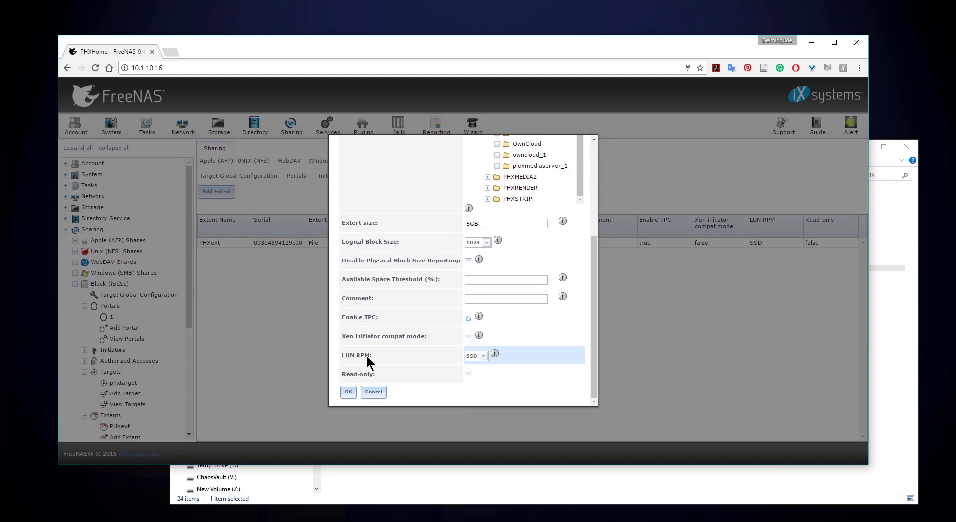
left_click(483, 356)
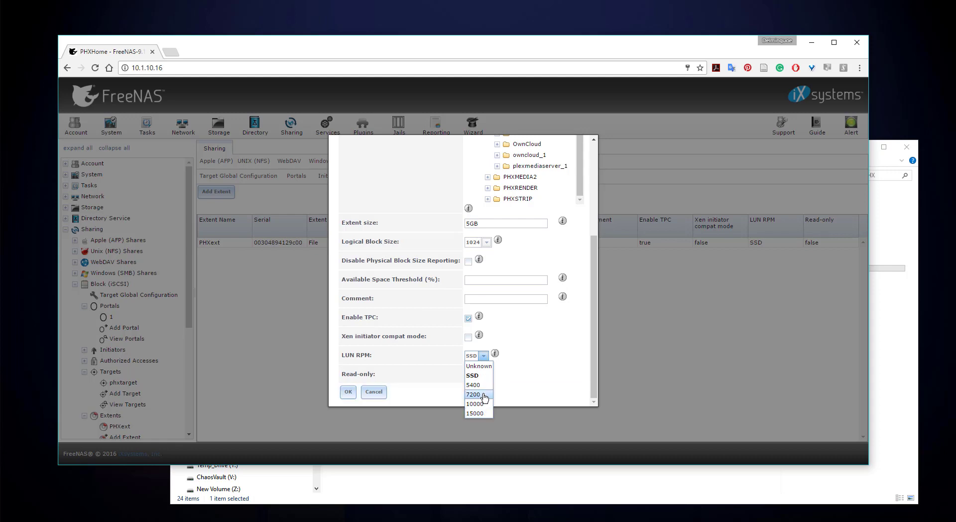
left_click(484, 395)
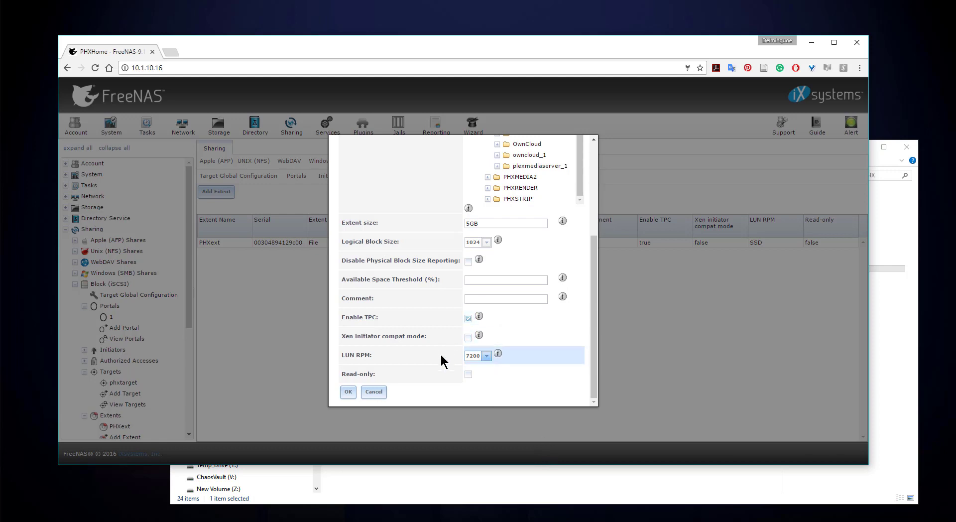
left_click(347, 394)
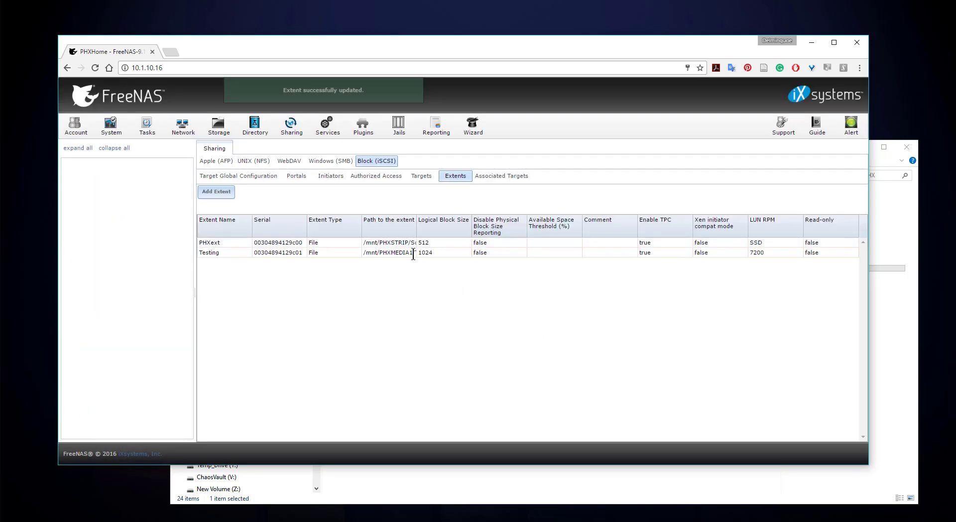
left_click(227, 254)
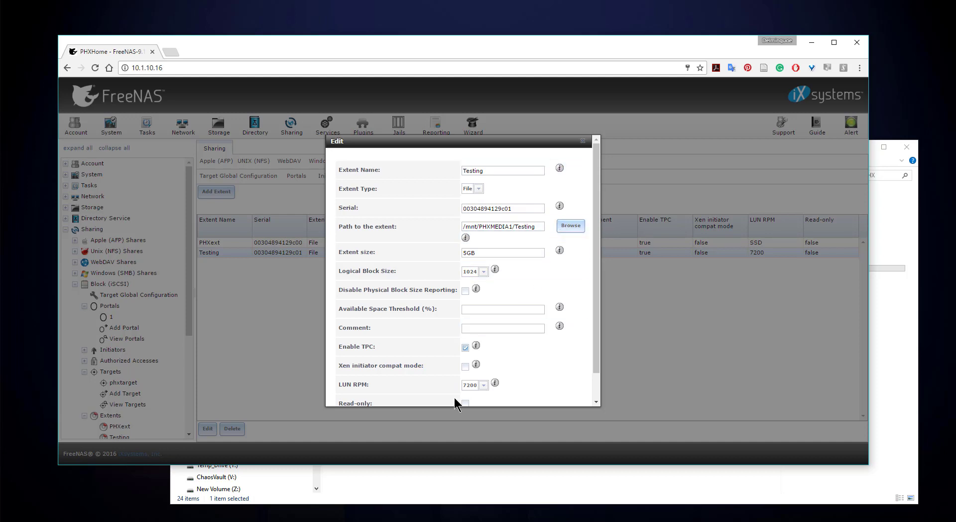
scroll(595, 362, "down", 1)
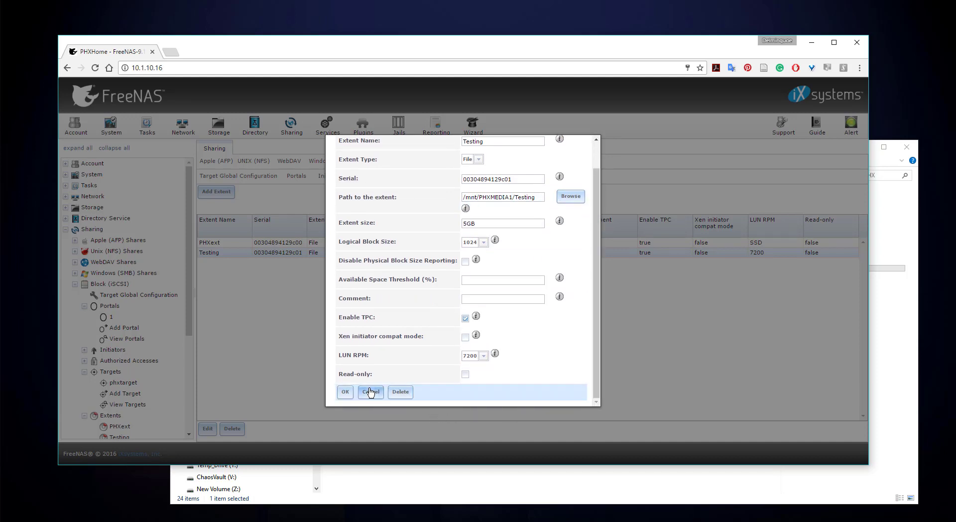
left_click(370, 392)
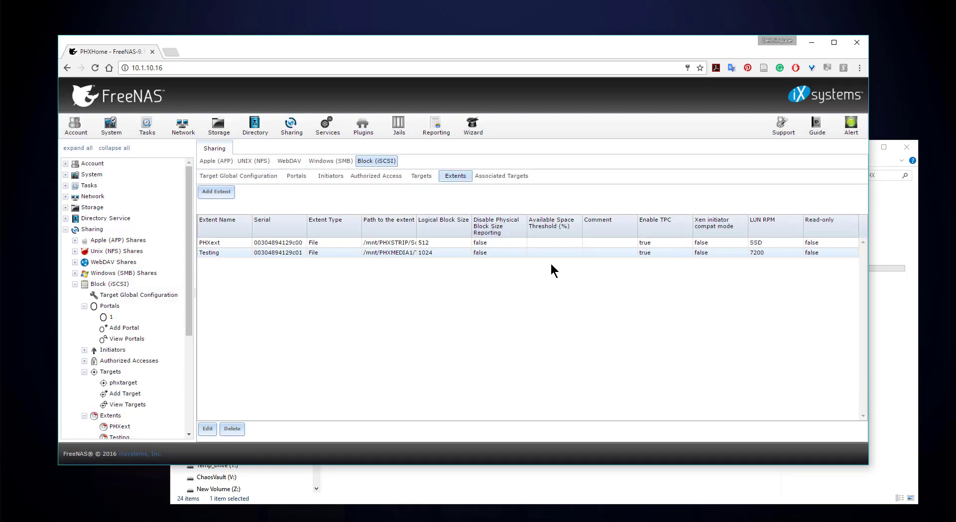
In Associated Targets, map extent Testing to phxtarget as LUN ID 1.
left_click(499, 177)
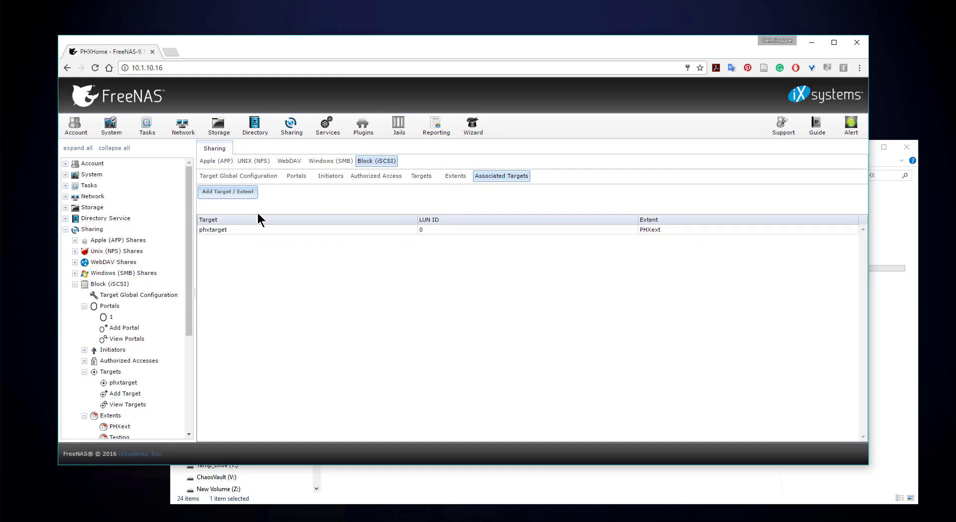
left_click(245, 194)
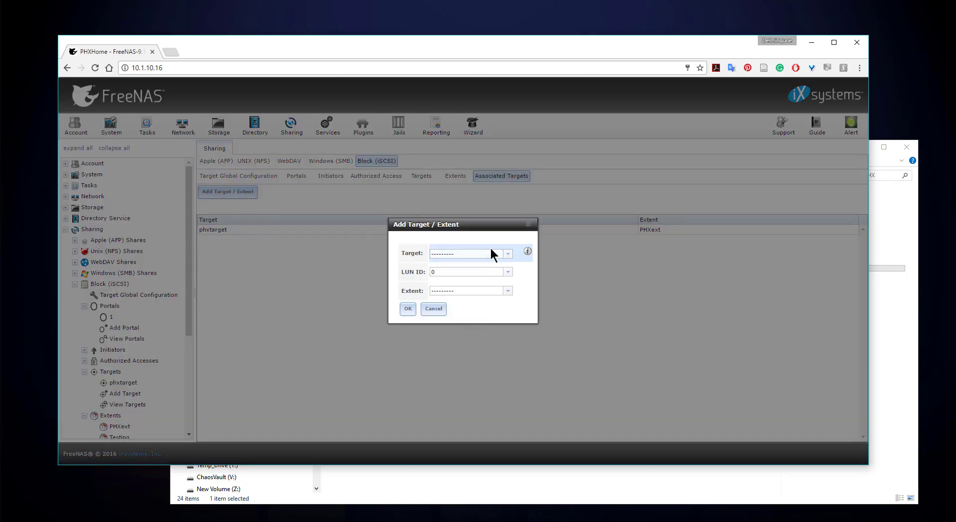
left_click(507, 254)
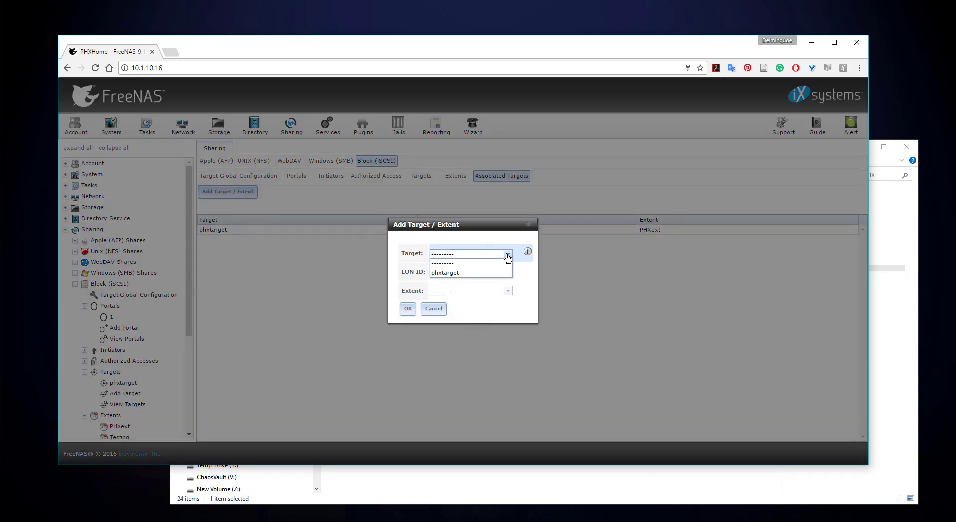
left_click(461, 275)
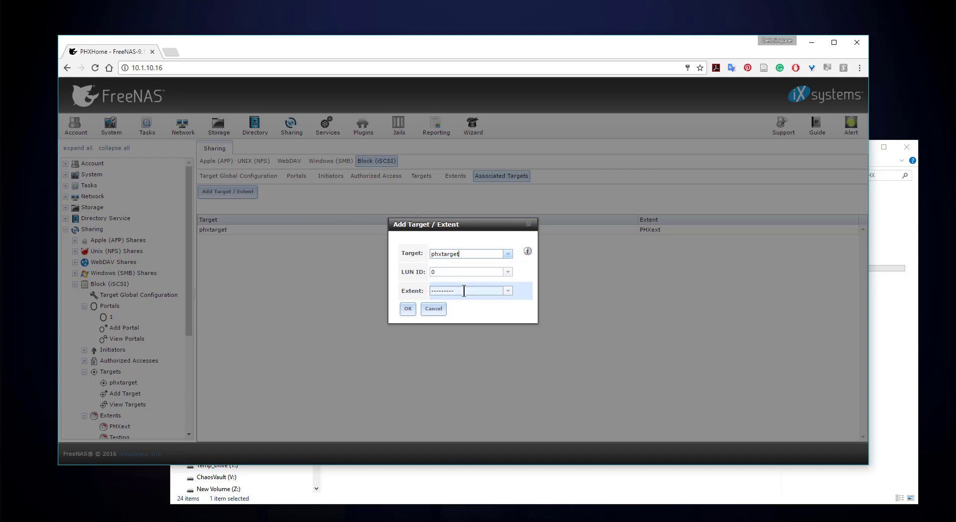
left_click(507, 290)
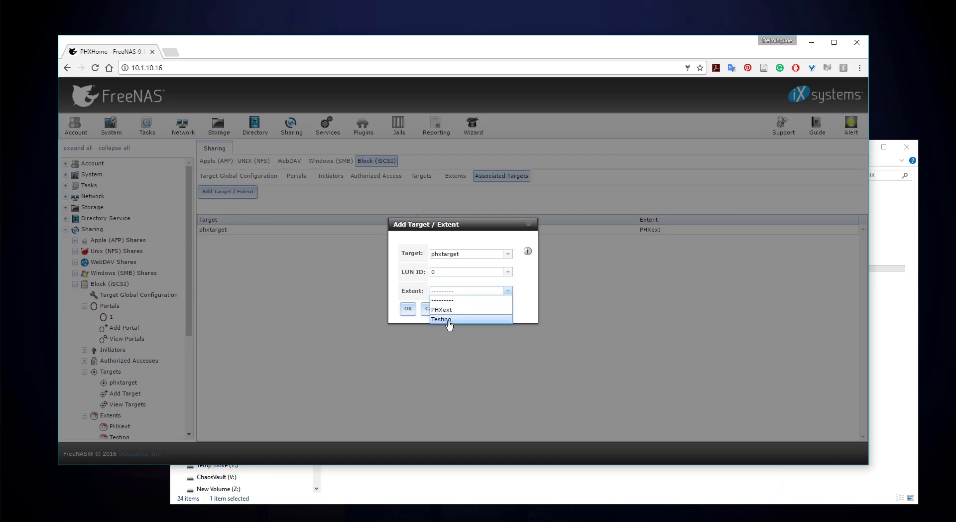
left_click(448, 321)
left_click(506, 272)
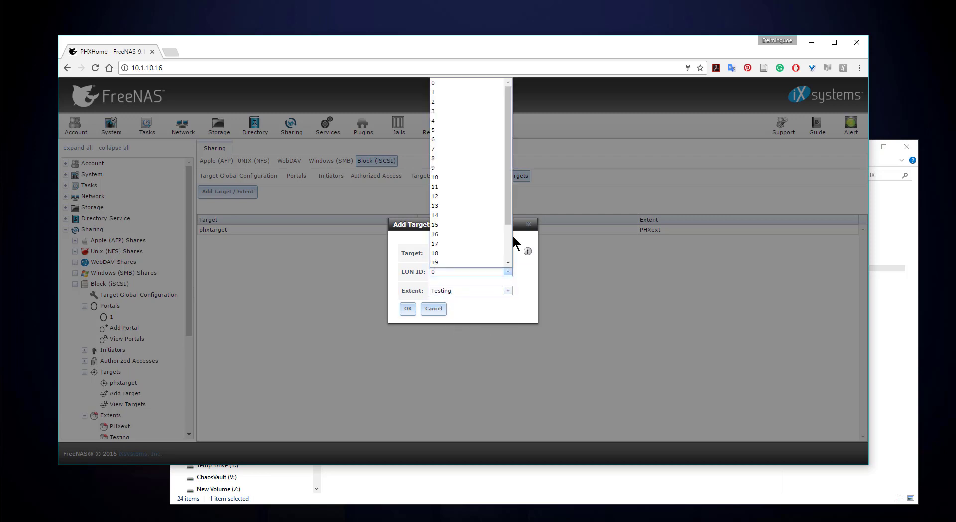
left_click(451, 93)
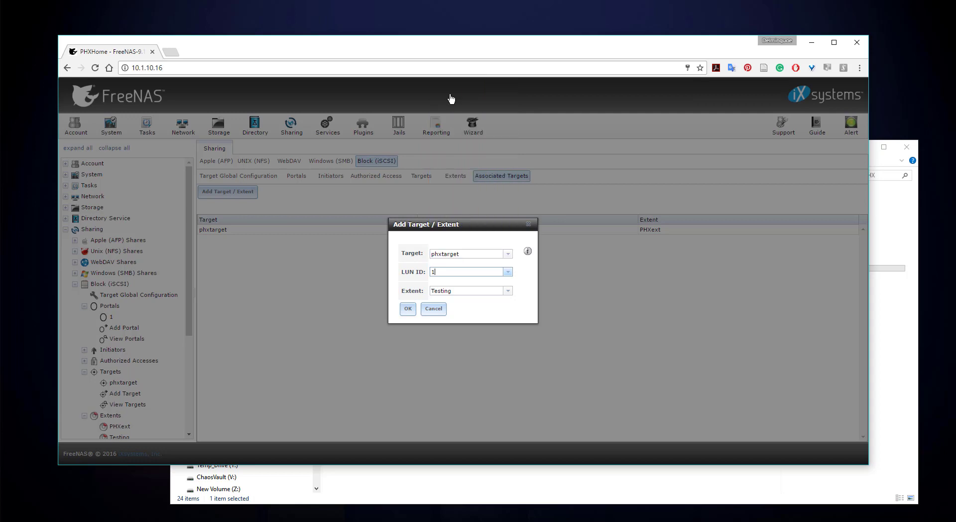
left_click(408, 311)
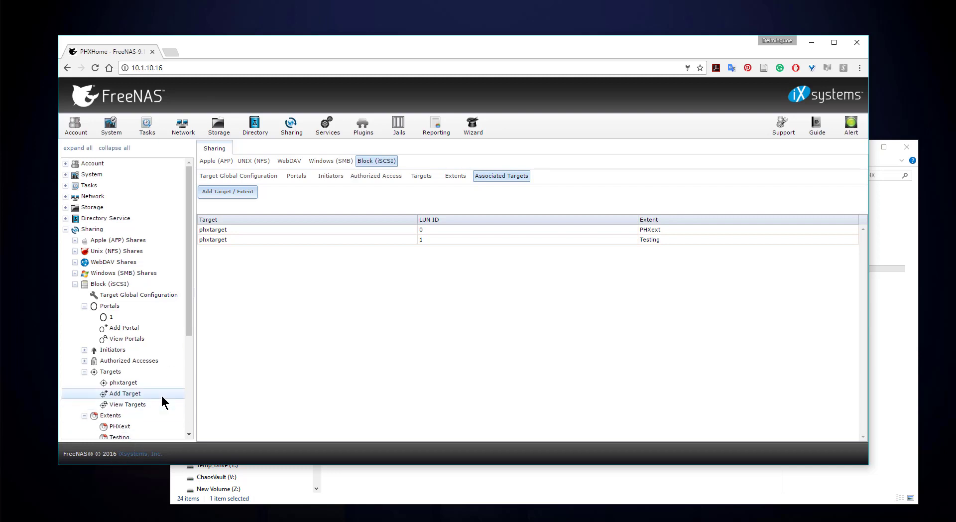
Search 'iscsi' in the Start menu and launch iSCSI Initiator.
key("super")
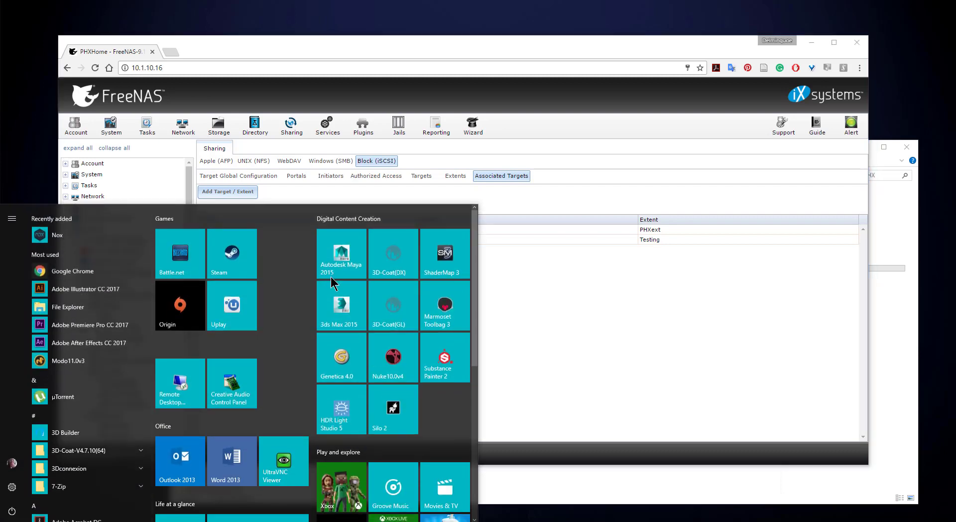
type("is")
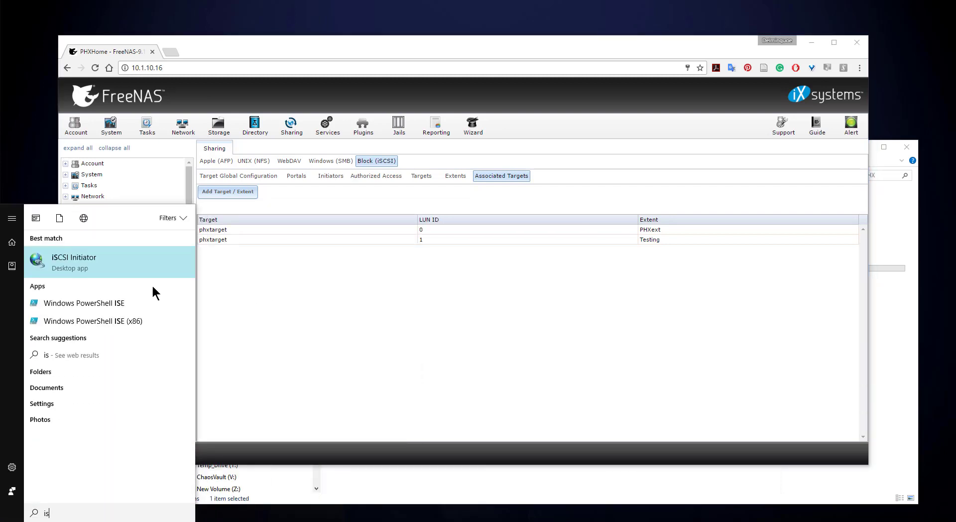
type("cs")
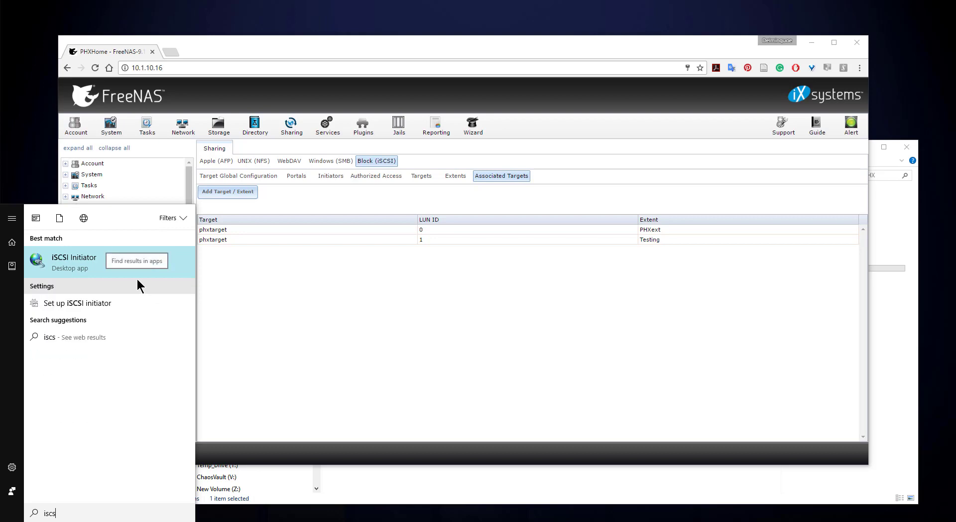
type("i")
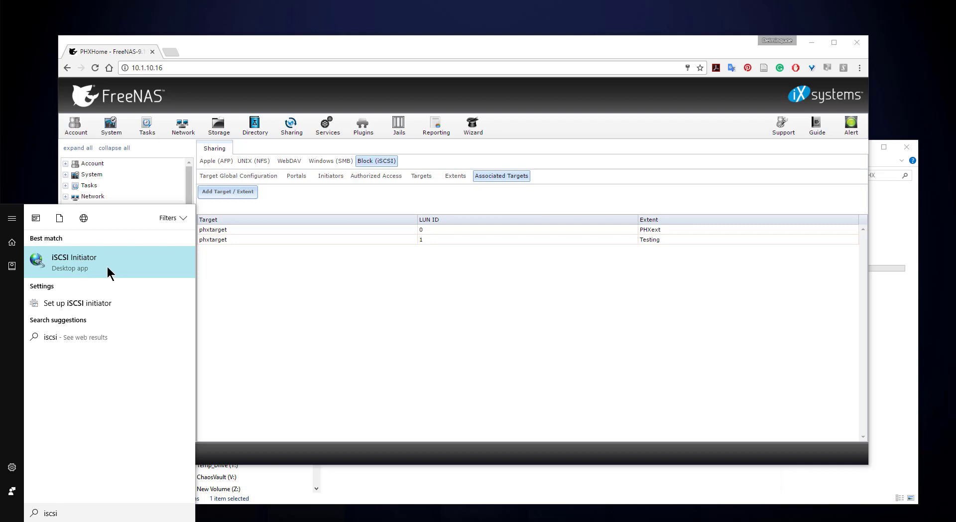
left_click(82, 261)
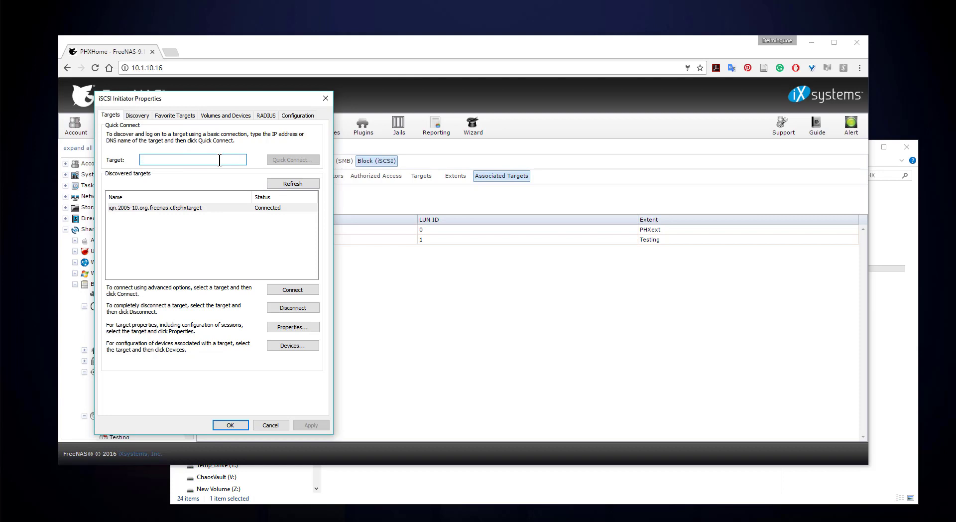
Quick Connect to 10.1.10.16, compare with FreeNAS's iSCSI base name, and close the results.
type("10.1.10.16")
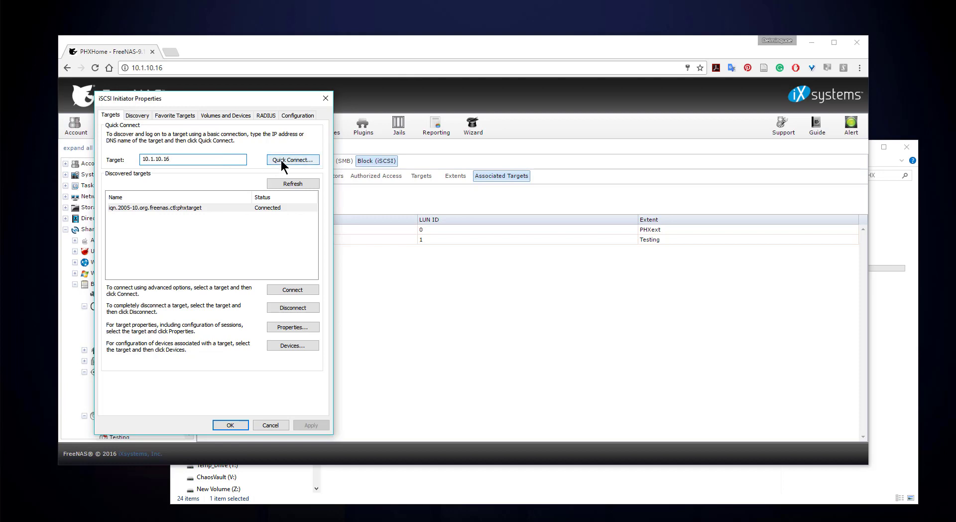
left_click(282, 160)
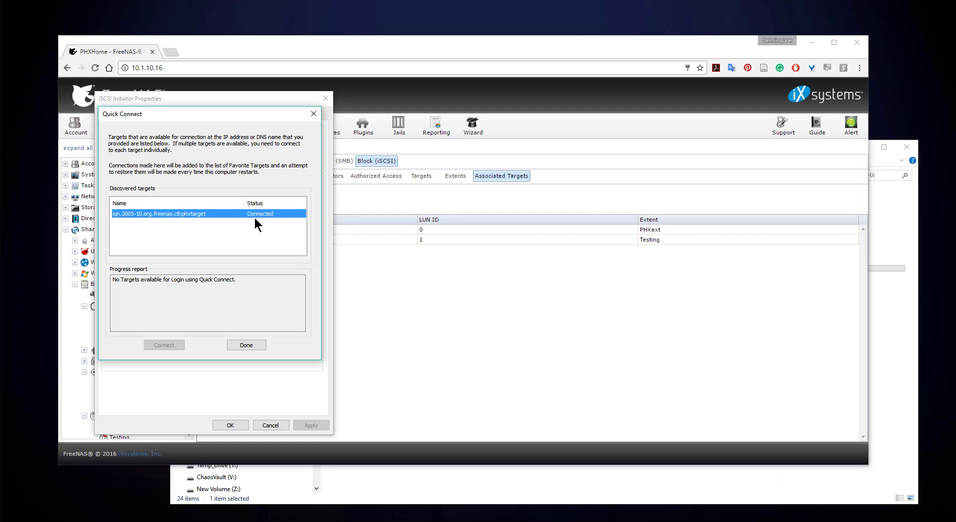
left_click_drag(395, 41, 526, 48)
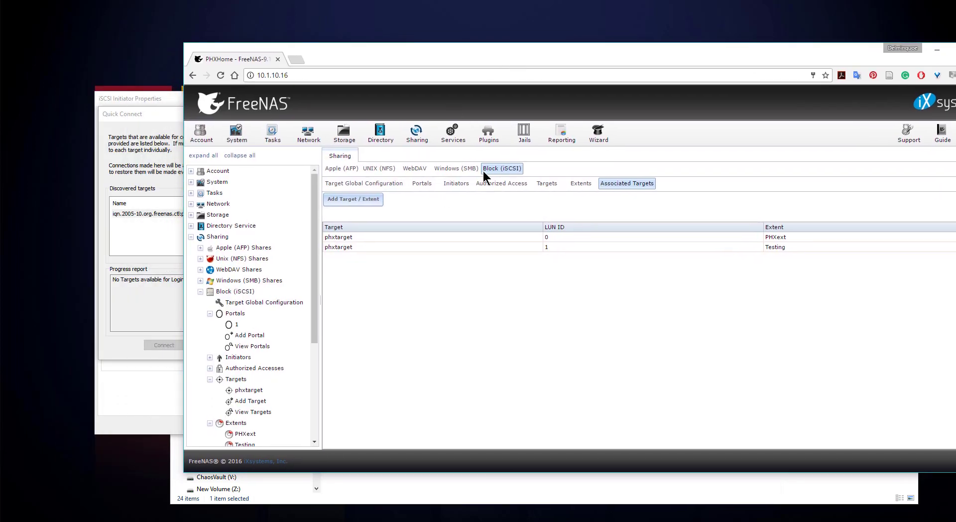
left_click(357, 185)
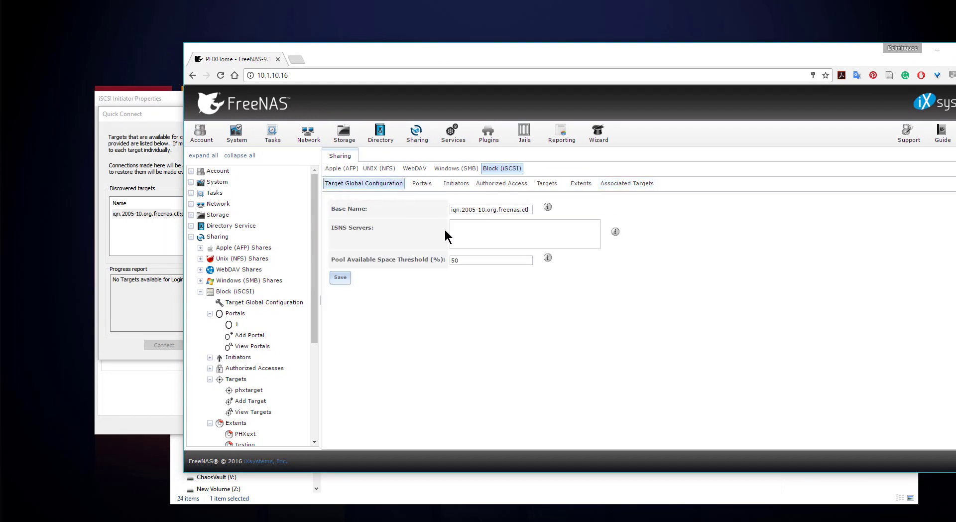
left_click(139, 230)
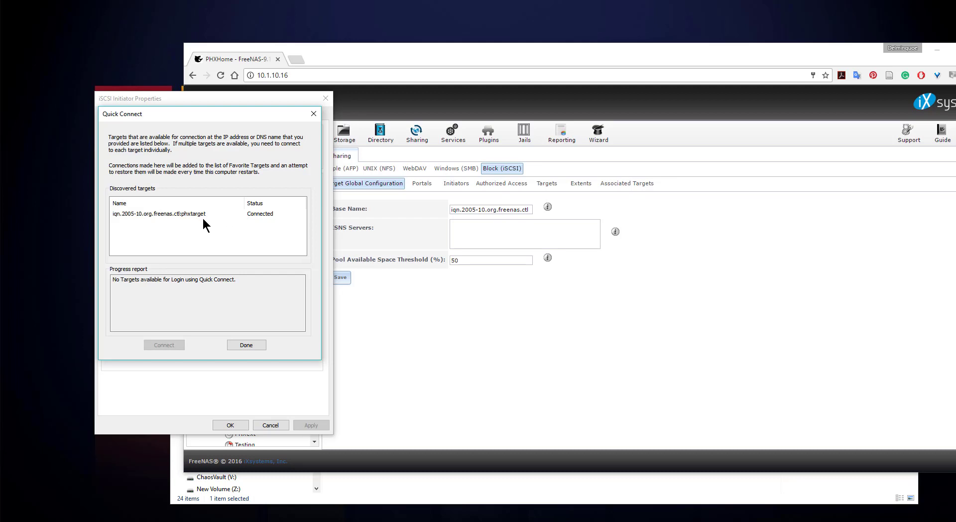
left_click(492, 210)
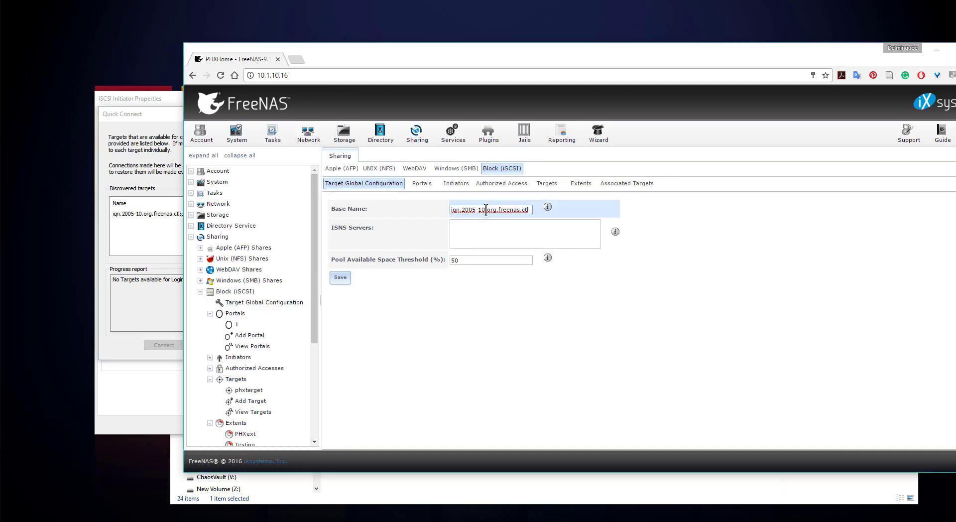
left_click(182, 255)
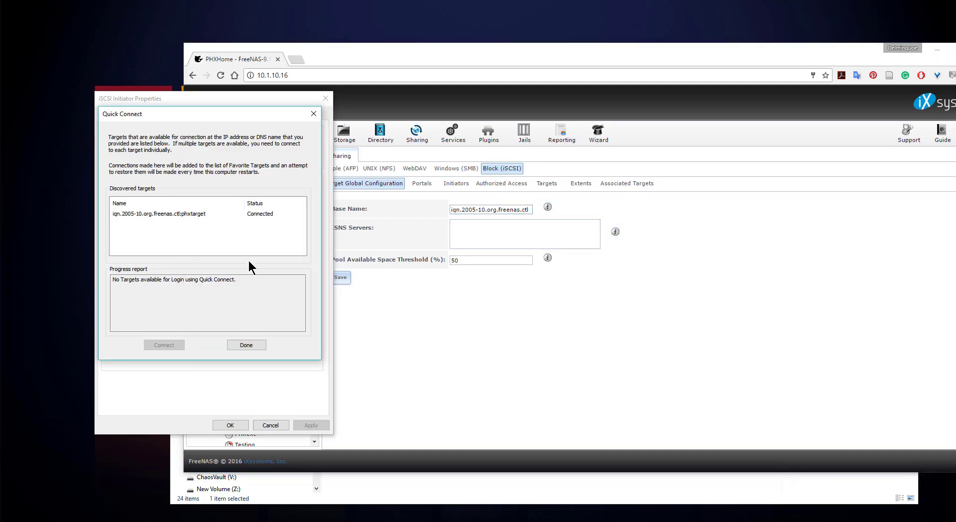
left_click(246, 346)
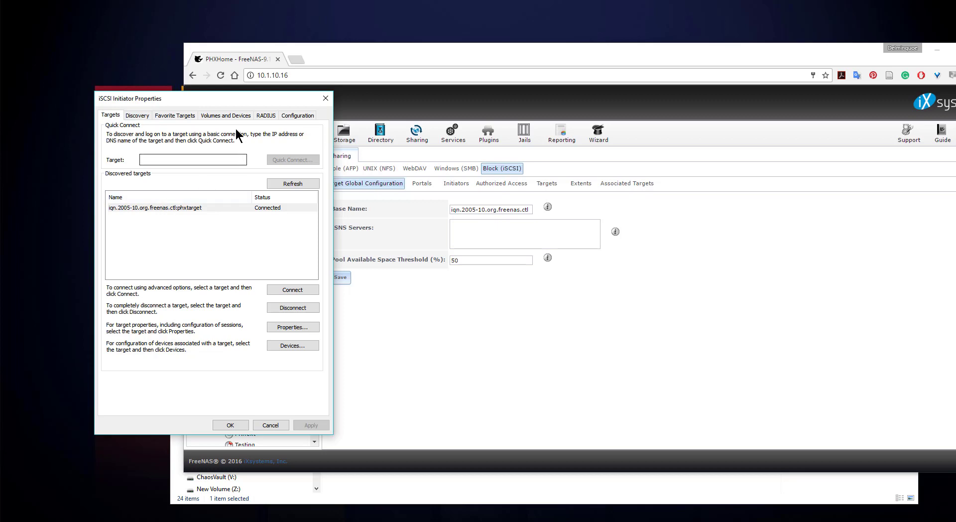
Auto Configure iSCSI volumes, cancel the Add device prompt, and show FreeNAS's Extents list.
left_click(226, 116)
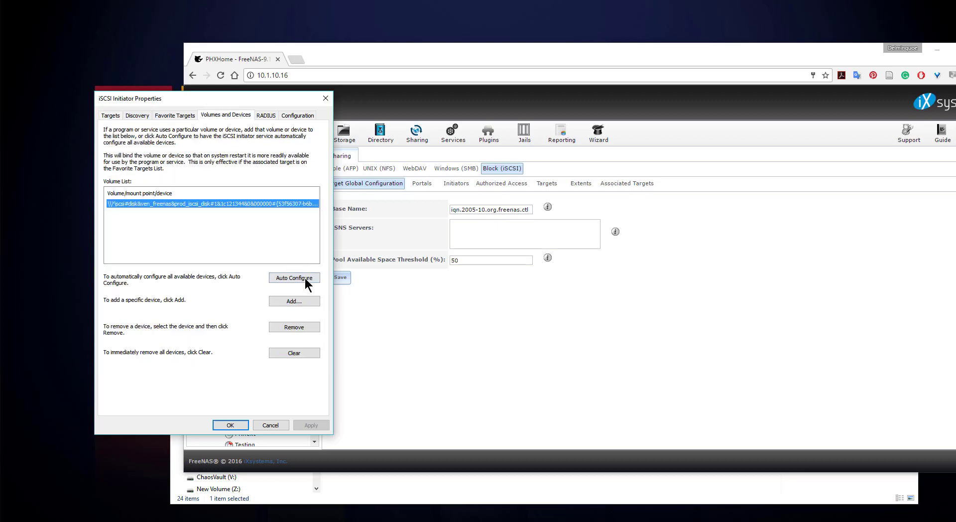
left_click(307, 280)
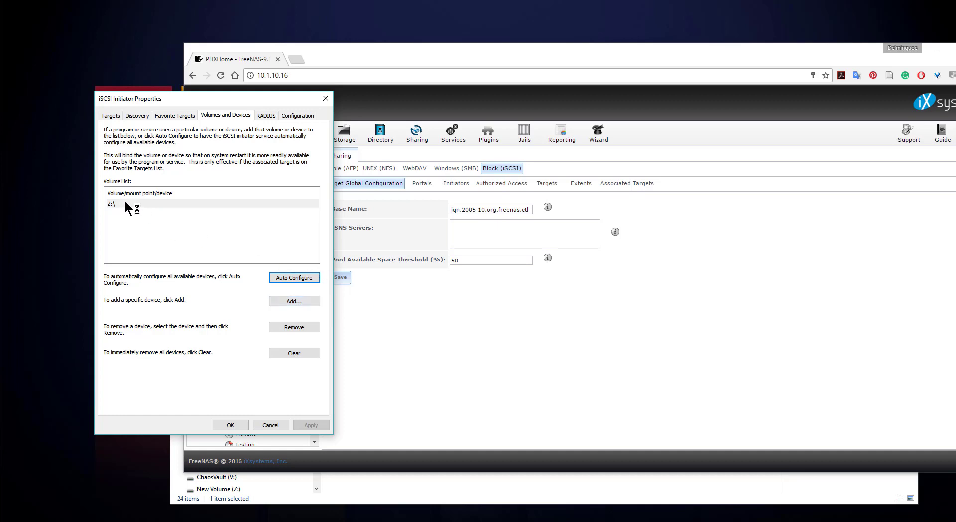
left_click(287, 302)
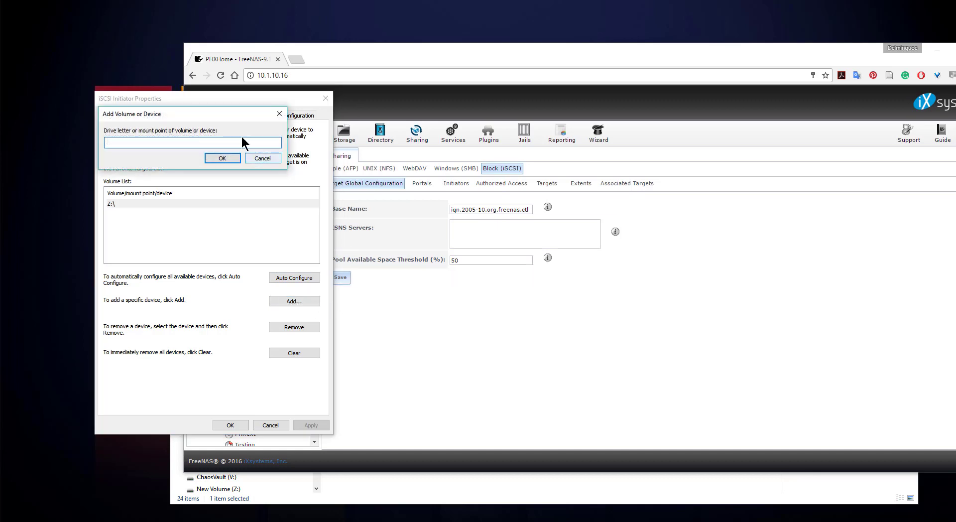
left_click(263, 158)
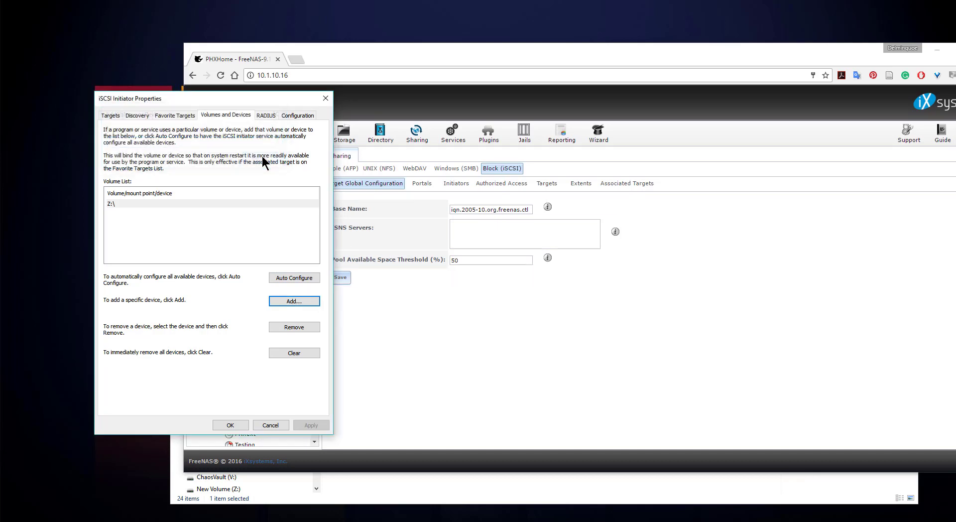
left_click(152, 204)
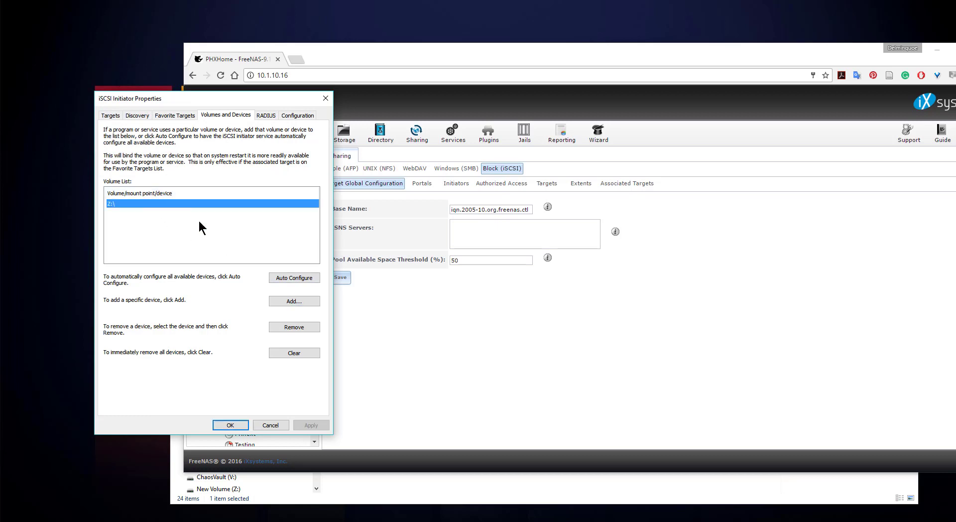
left_click(293, 280)
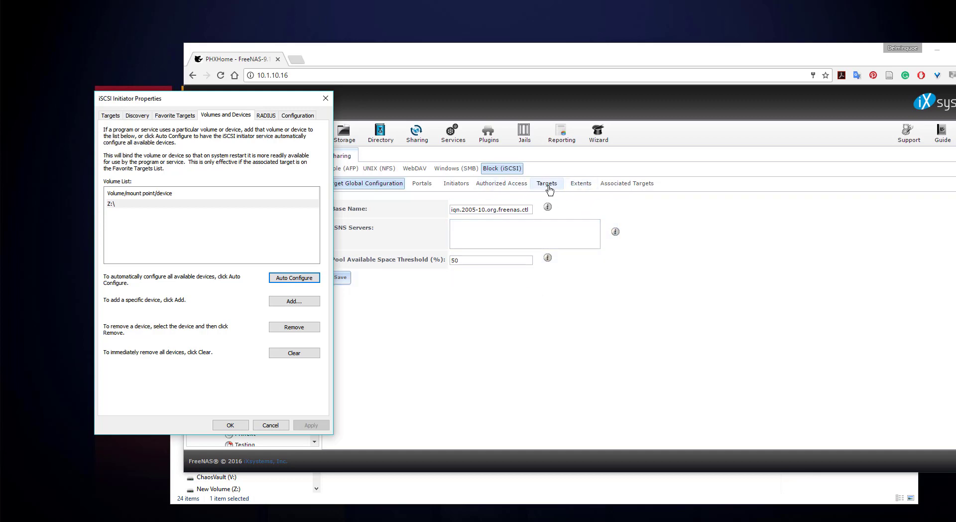
left_click(580, 192)
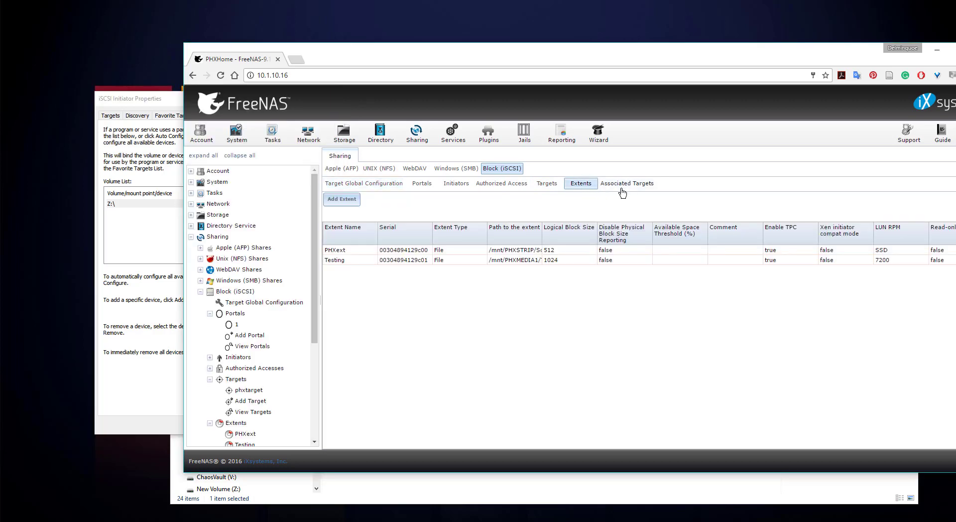
Confirm and close the iSCSI Initiator Properties with OK, then bring up the Win+X quick menu.
left_click(145, 233)
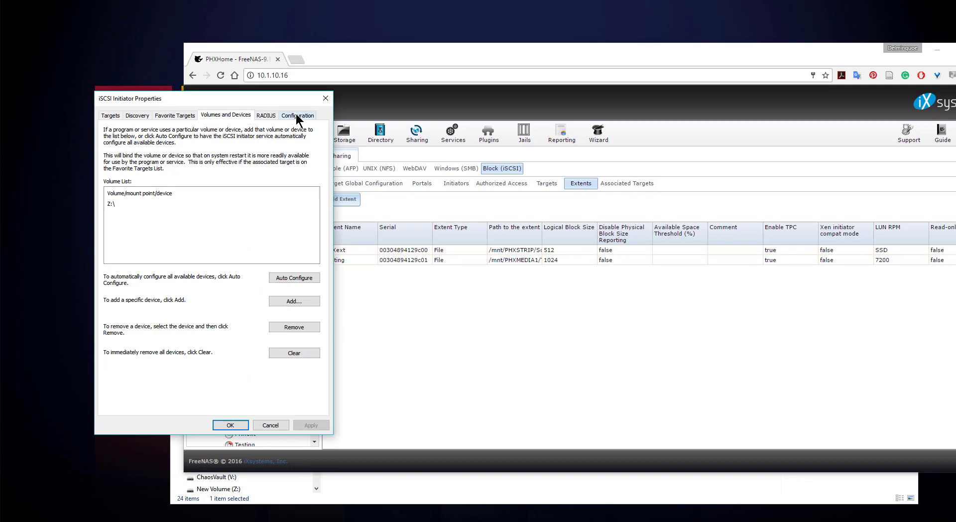
left_click(228, 424)
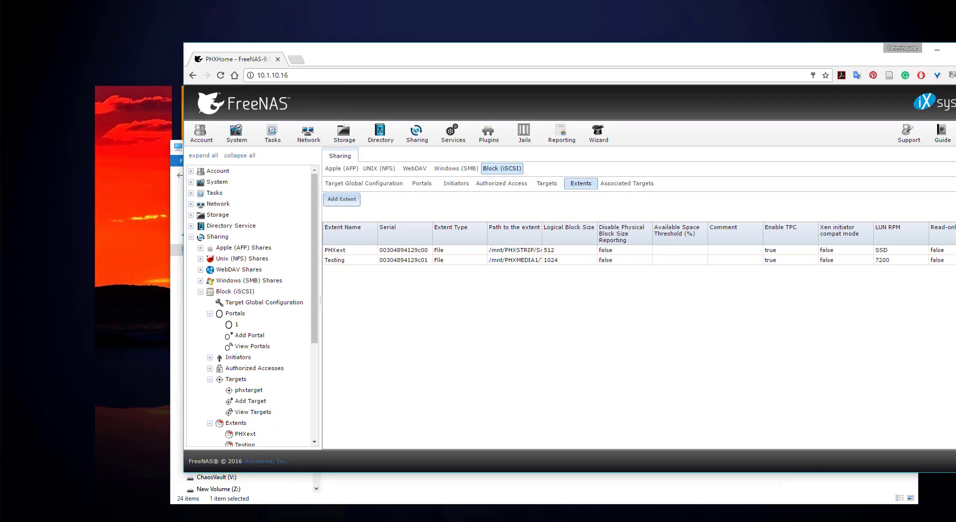
key("super+x")
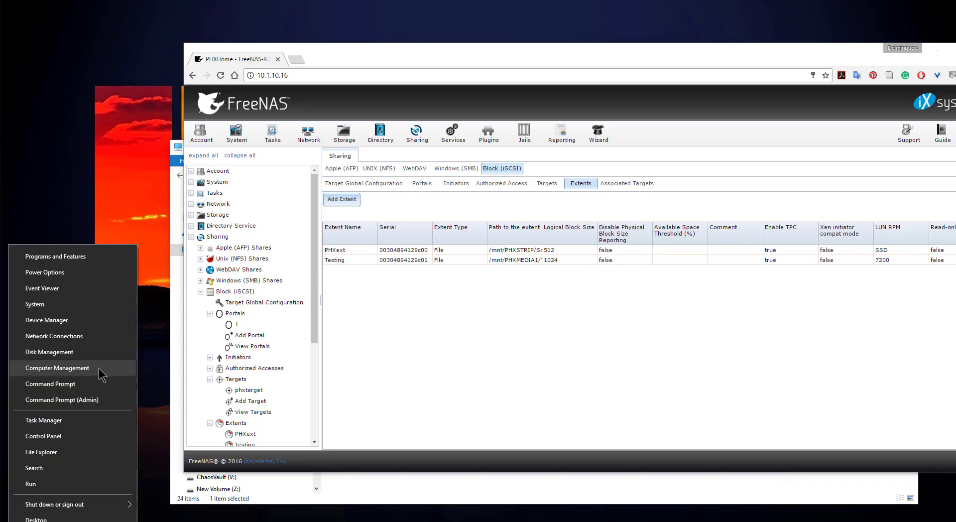
Launch Computer Management and go to Storage > Disk Management to see the new Disk 6.
left_click(59, 369)
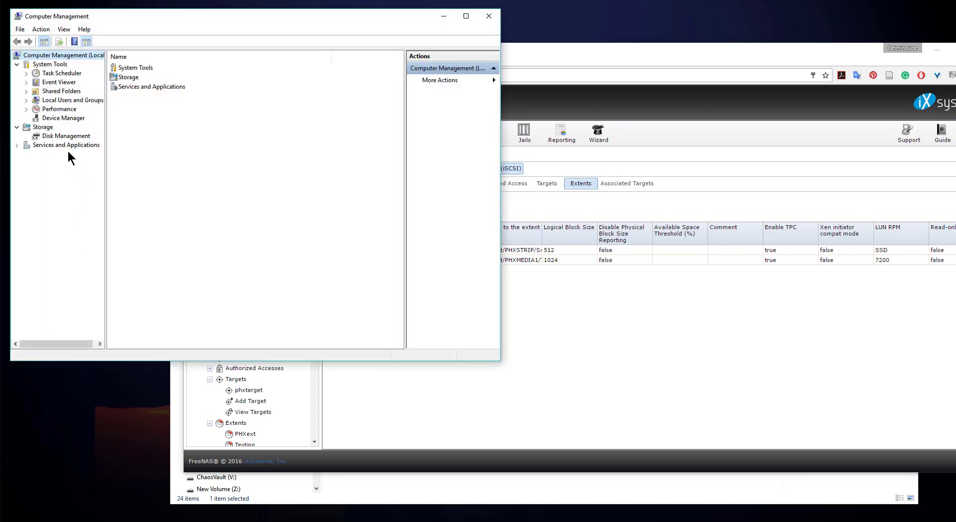
left_click(64, 136)
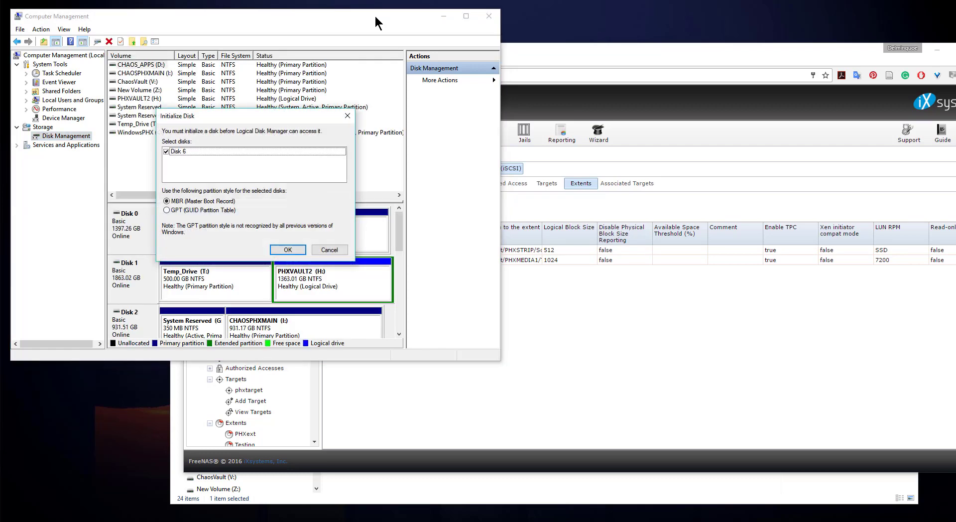
Initialize Disk 6 as GPT, then enlarge the window to show its 4.97 GB unallocated space.
left_click_drag(262, 117, 432, 131)
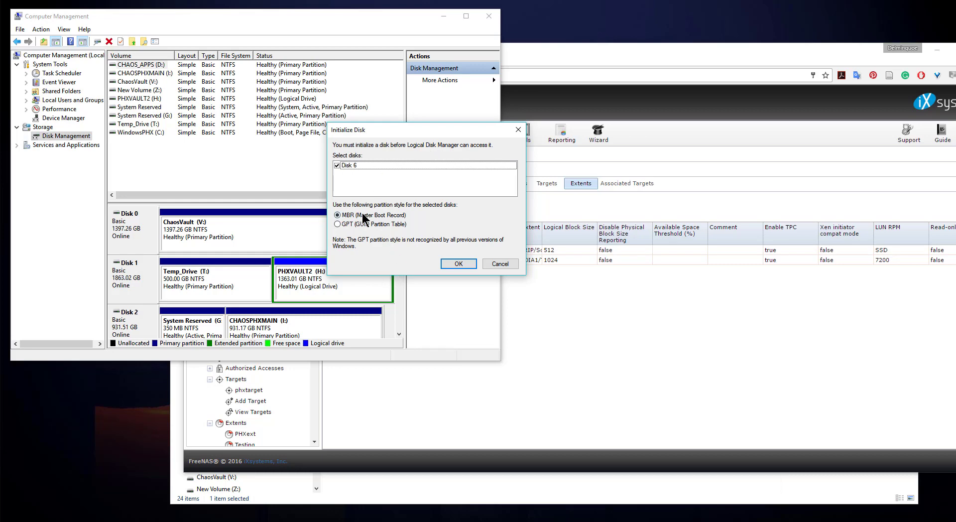
left_click(337, 225)
left_click(458, 264)
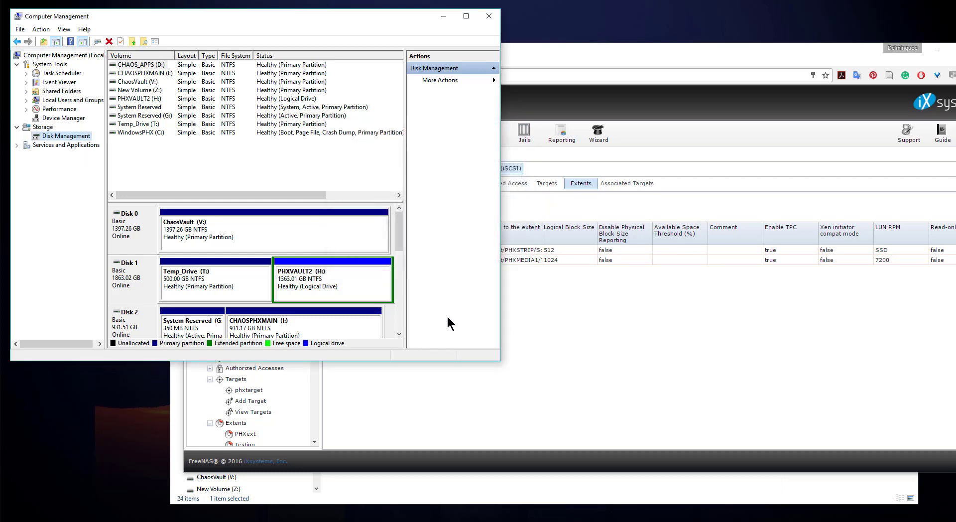
left_click_drag(406, 361, 429, 502)
left_click(399, 367)
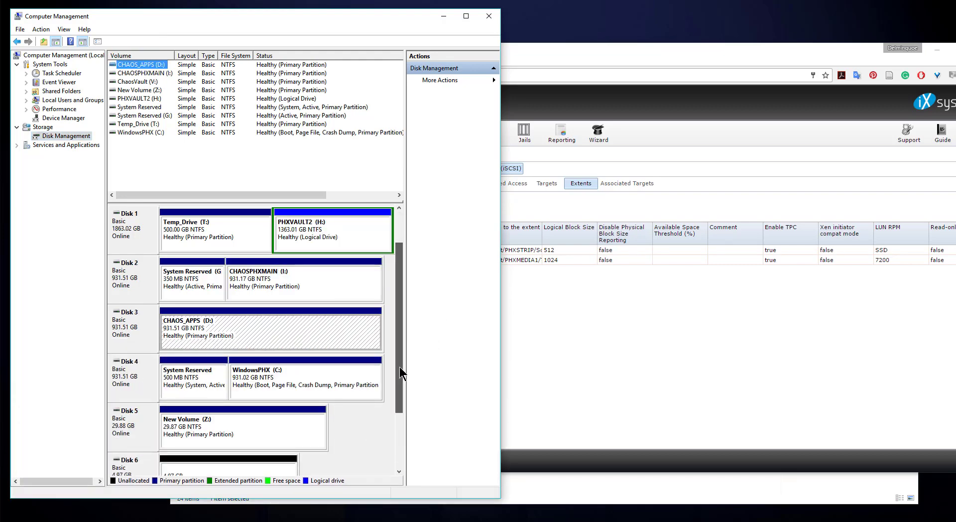
left_click_drag(399, 366, 398, 443)
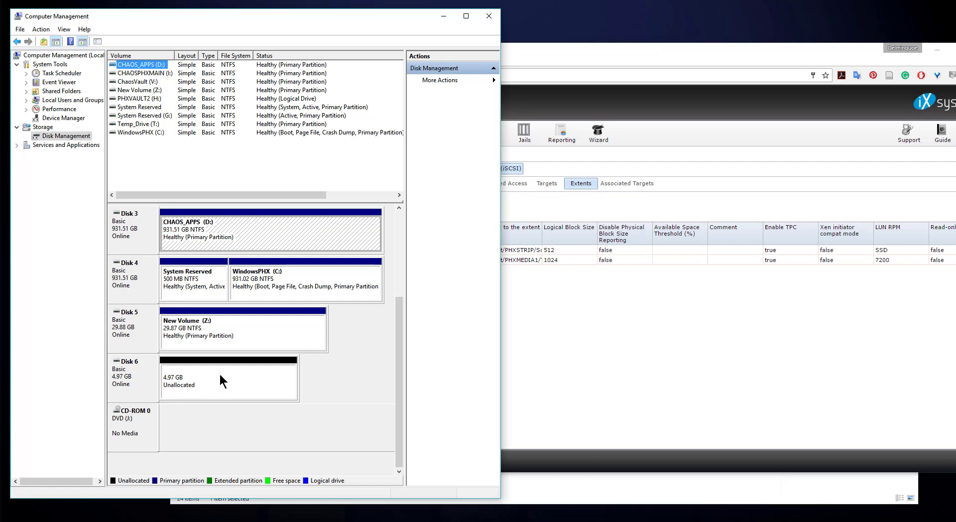
Create a full-size 5086 MB simple volume on Disk 6 as E:, labelled Temp_Storage, quick-formatted NTFS.
right_click(281, 381)
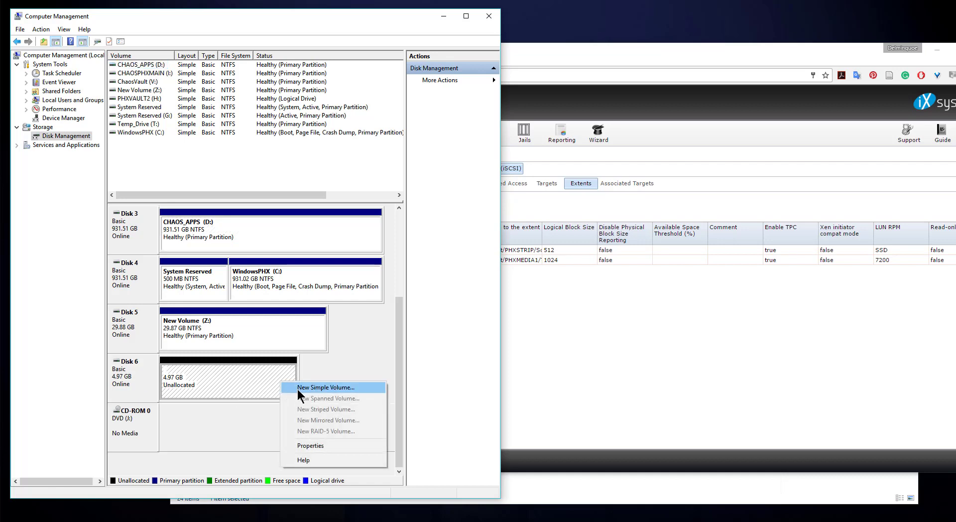
left_click(319, 387)
left_click(304, 243)
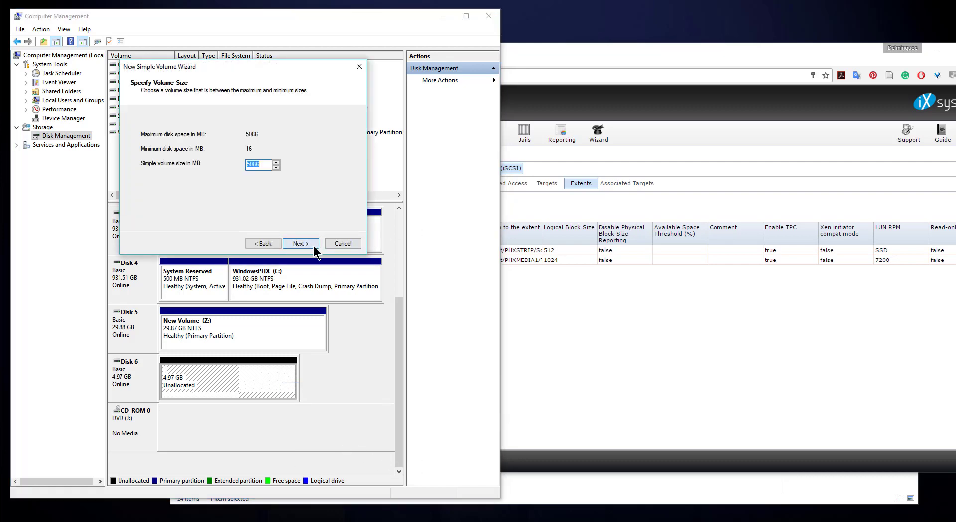
left_click(301, 243)
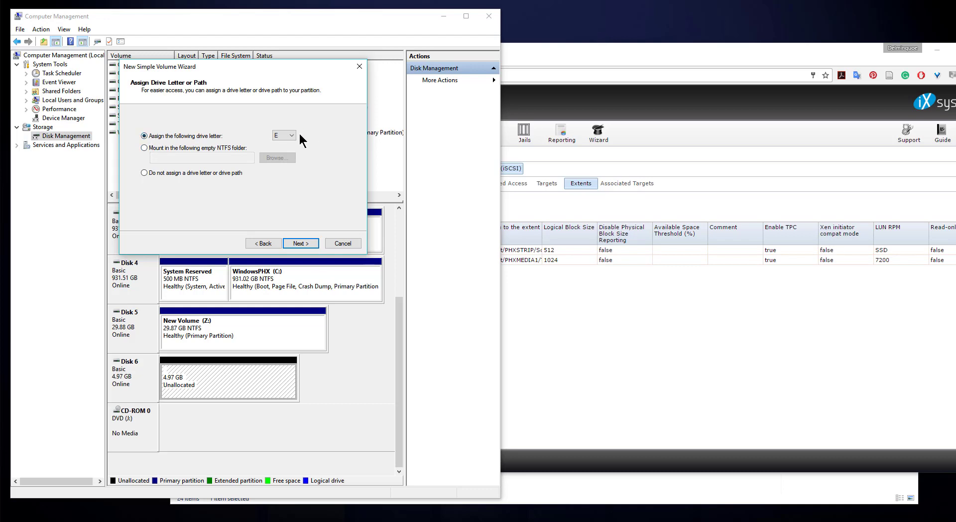
left_click(301, 243)
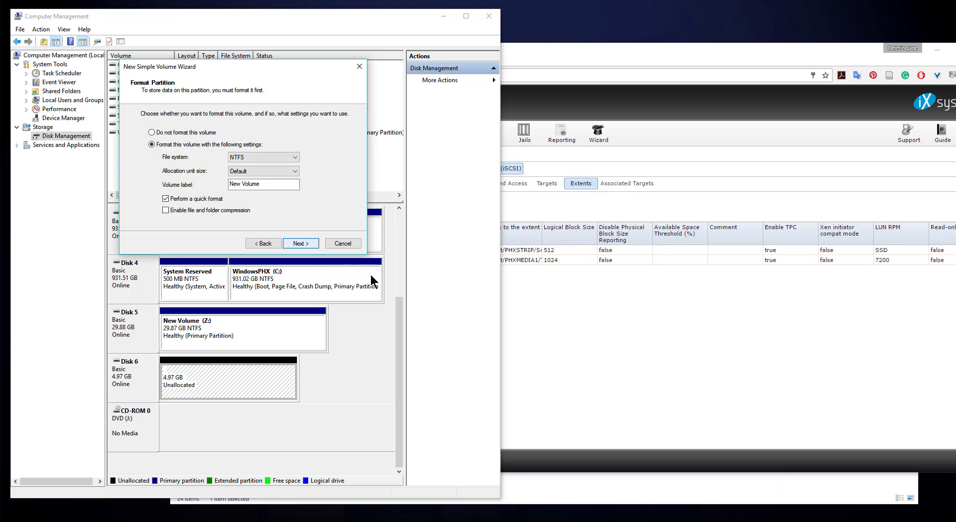
left_click_drag(268, 184, 228, 185)
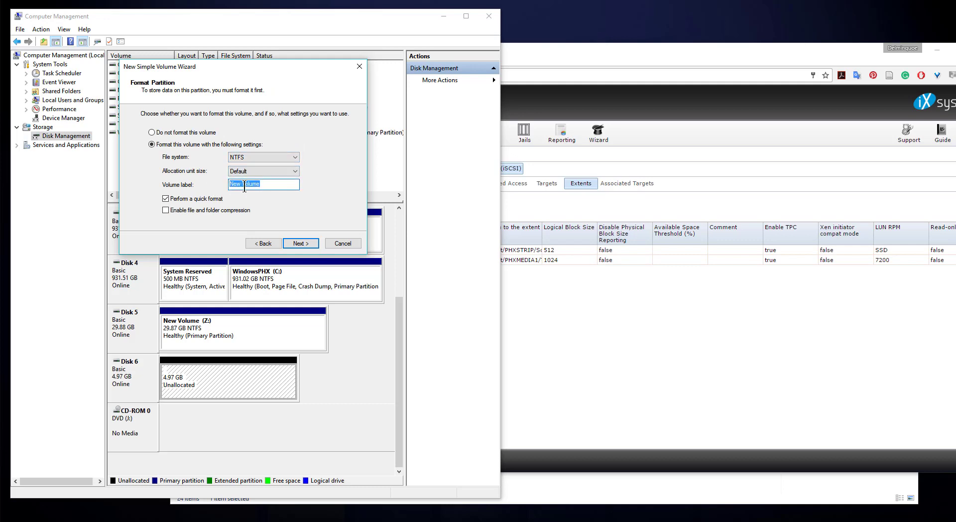
type("Temp Drive")
left_click_drag(245, 184, 281, 185)
type("Storage")
left_click(292, 244)
left_click(299, 243)
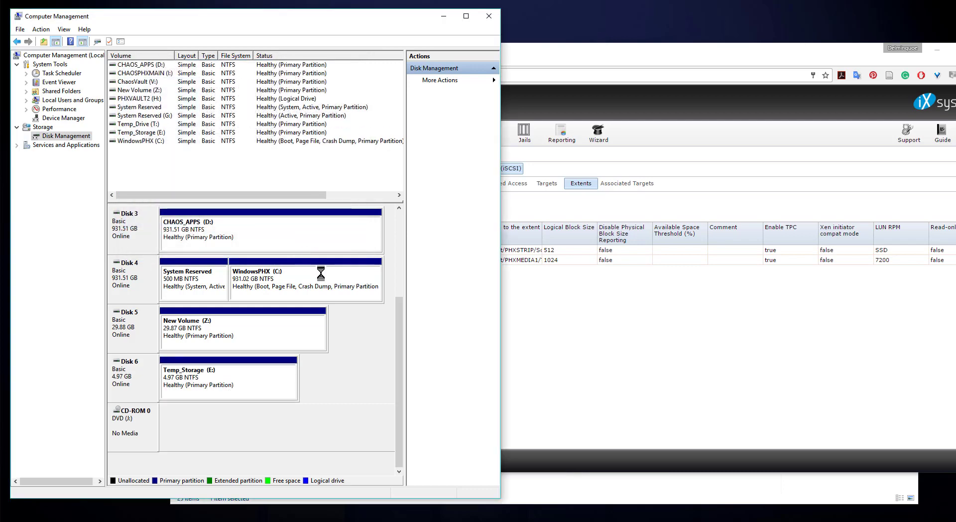
Open the Temp_Storage (E:) partition in File Explorer from Disk Management.
left_click(262, 372)
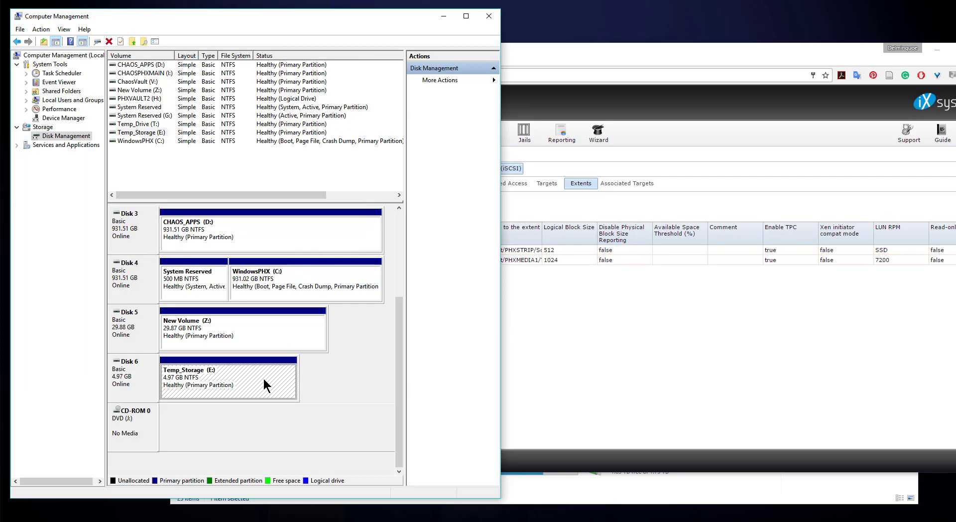
right_click(264, 379)
left_click(273, 387)
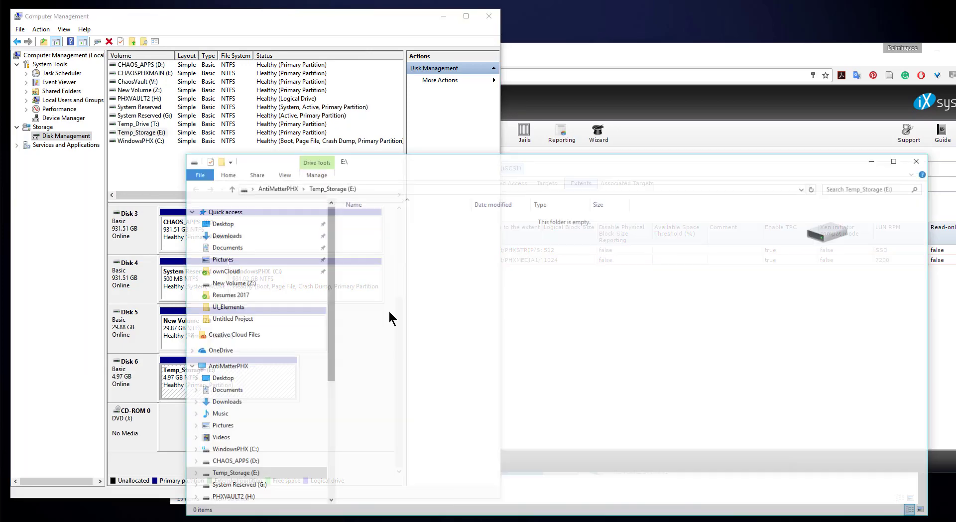
left_click_drag(434, 159, 408, 123)
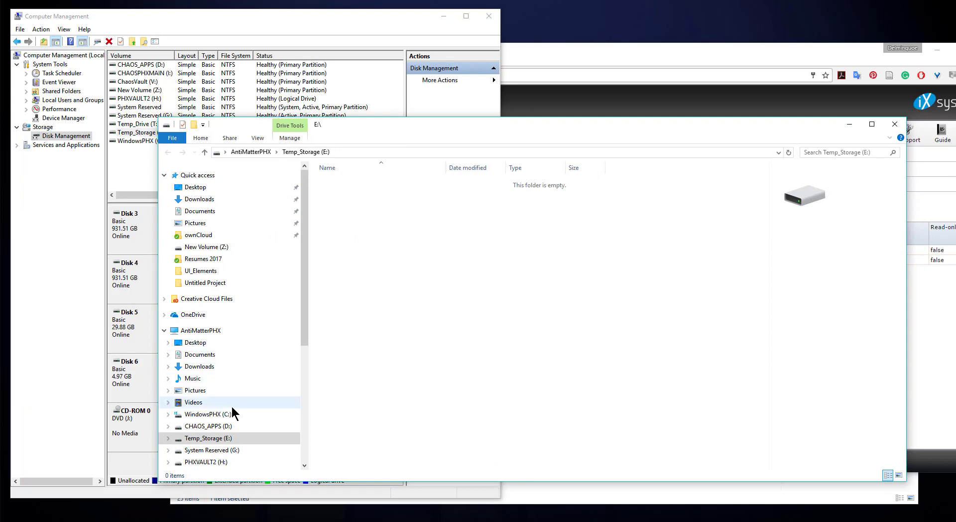
Go to This PC, open the empty Temp_Storage (E:) drive, then return to This PC.
left_click(192, 333)
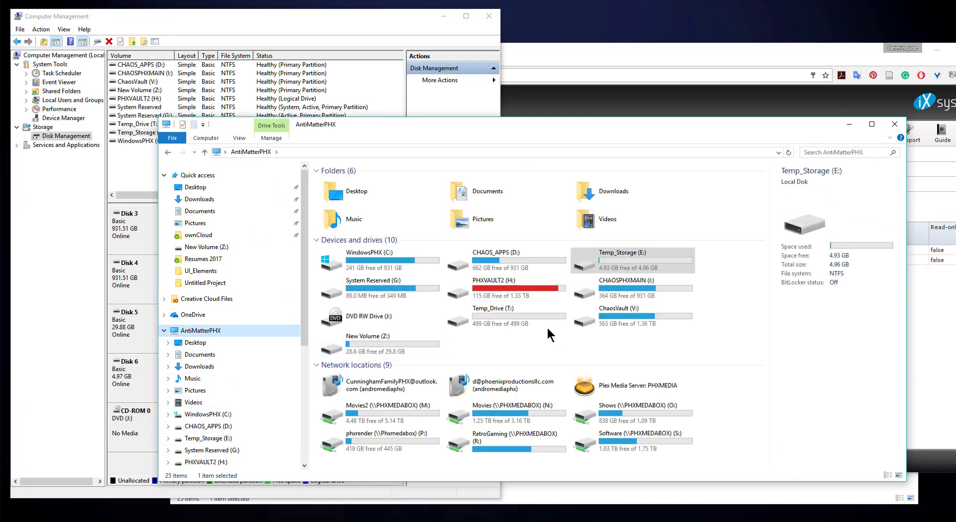
double_click(628, 265)
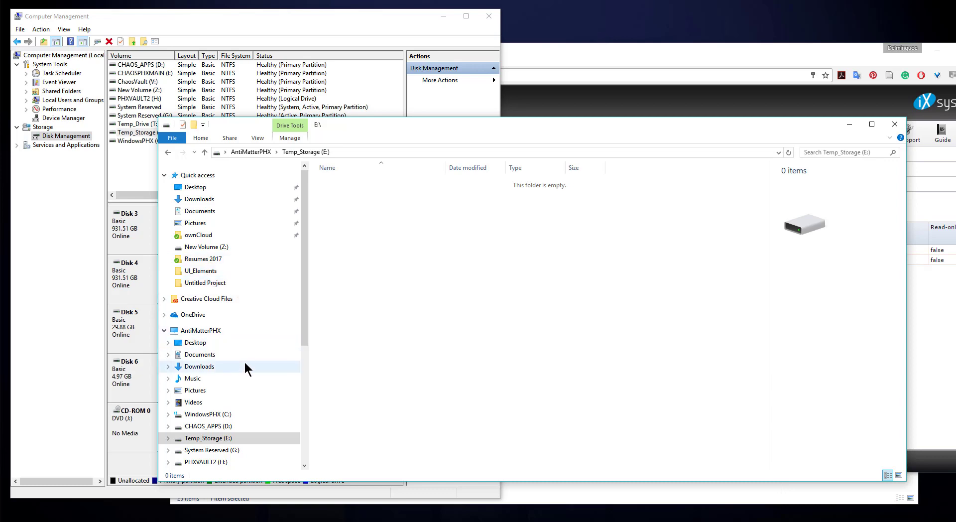
left_click_drag(305, 342, 309, 373)
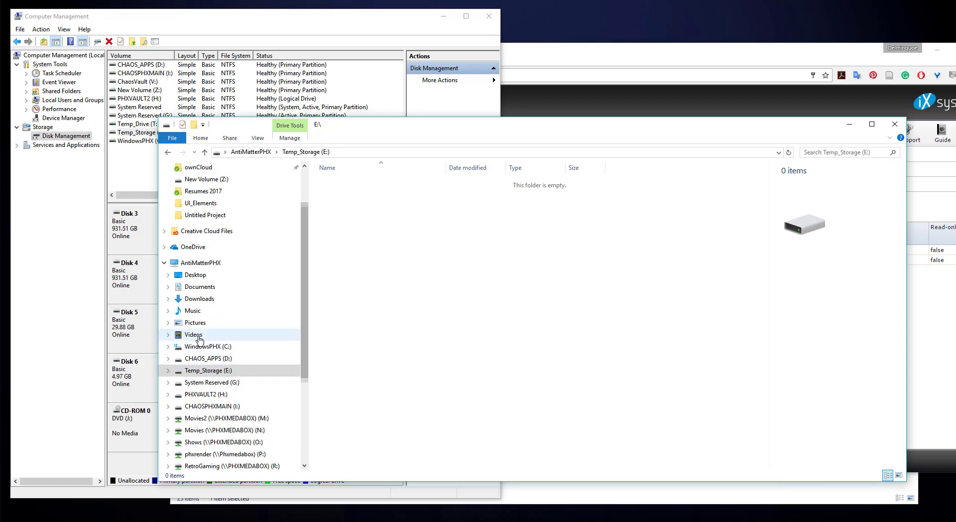
left_click(194, 263)
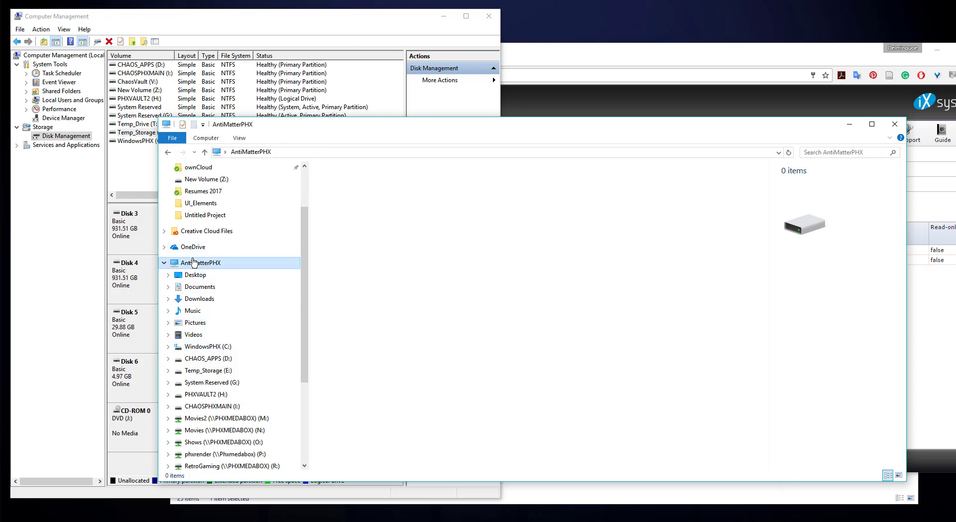